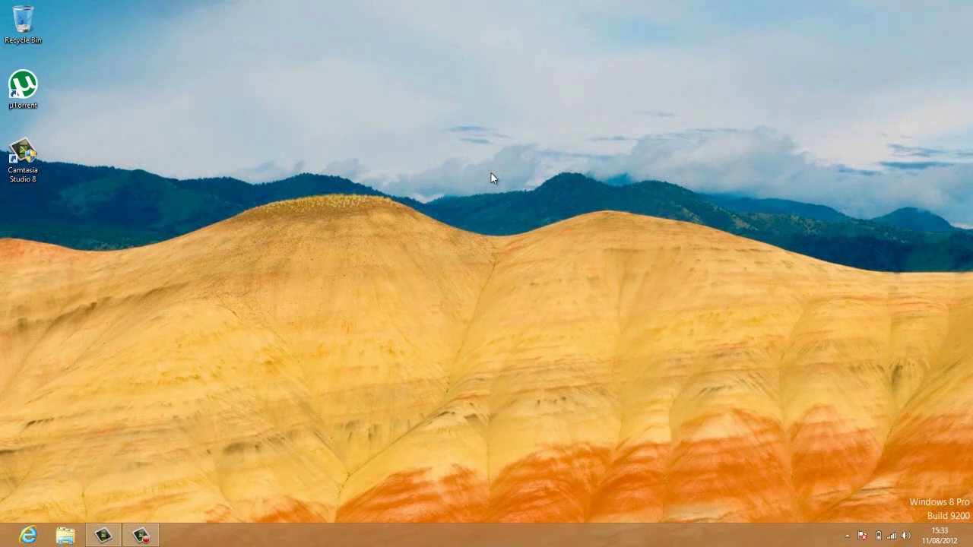
Switch the desktop to the next background picture in the slide show
right_click(491, 178)
left_click(686, 219)
right_click(630, 218)
left_click(664, 299)
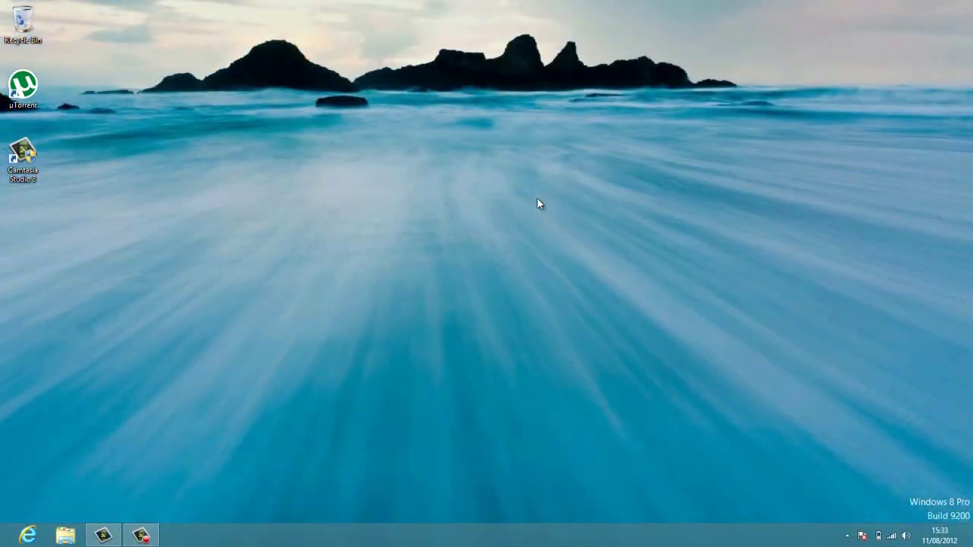
Open the desktop's Personalization settings to look over the available themes, and close the window again
right_click(536, 204)
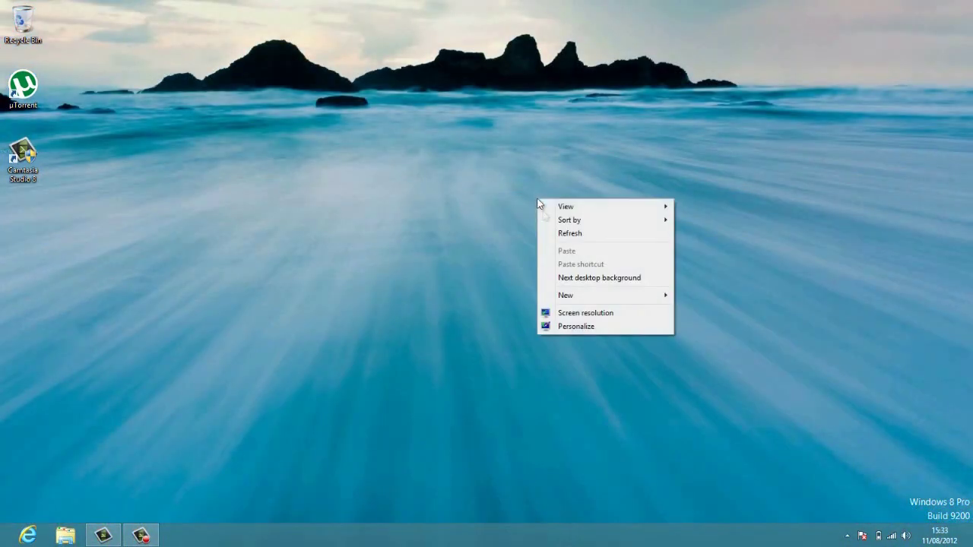
left_click(574, 328)
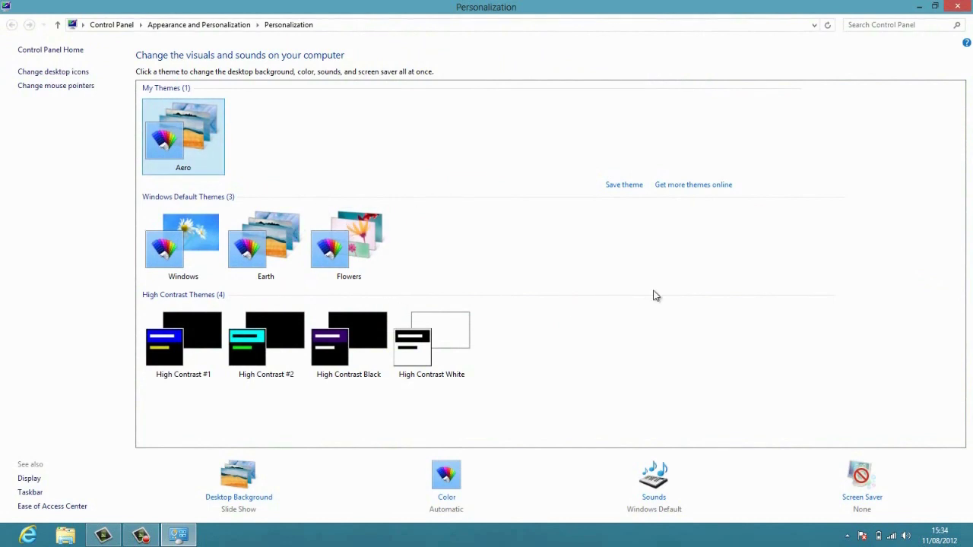
left_click(957, 7)
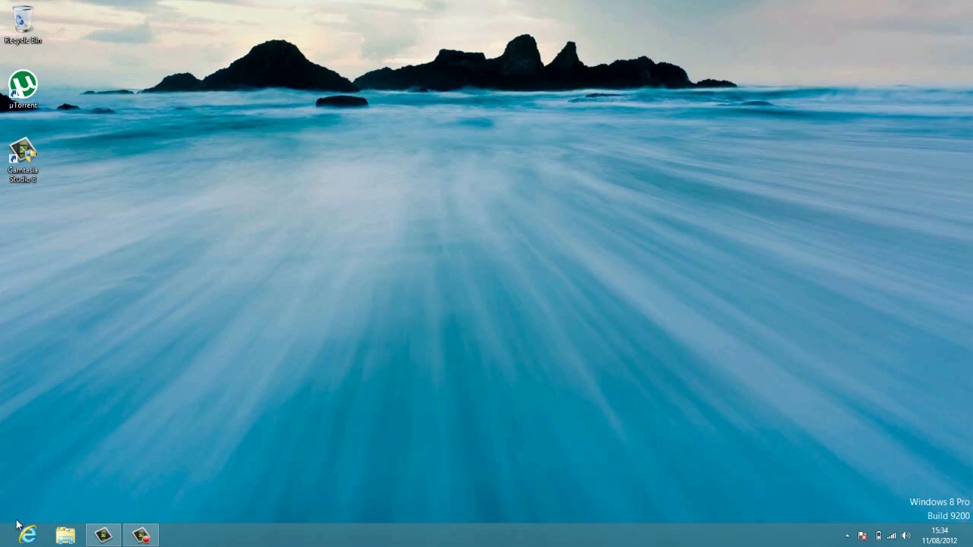
Go to the Start screen, view the inbox in the Mail app, and return to the Start screen
mouse_move(1, 545)
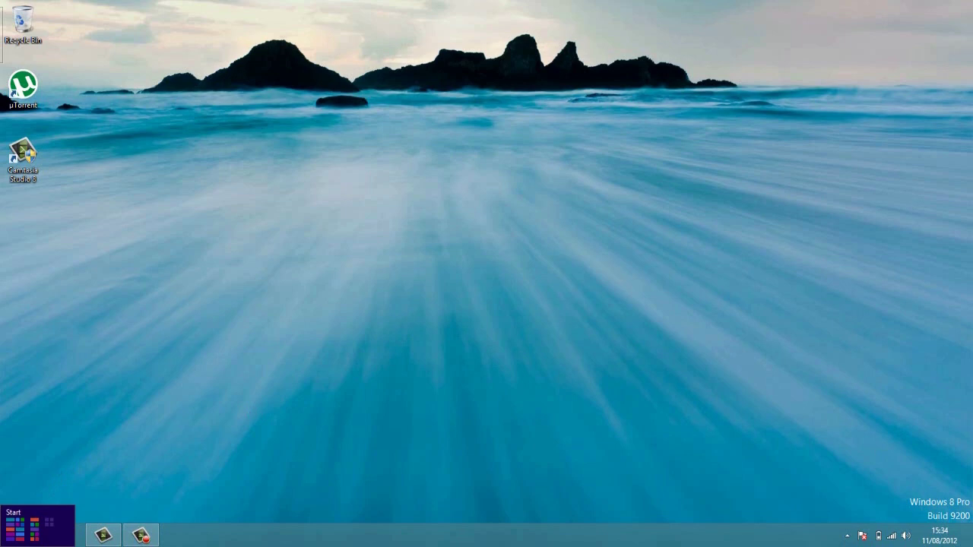
left_click(1, 545)
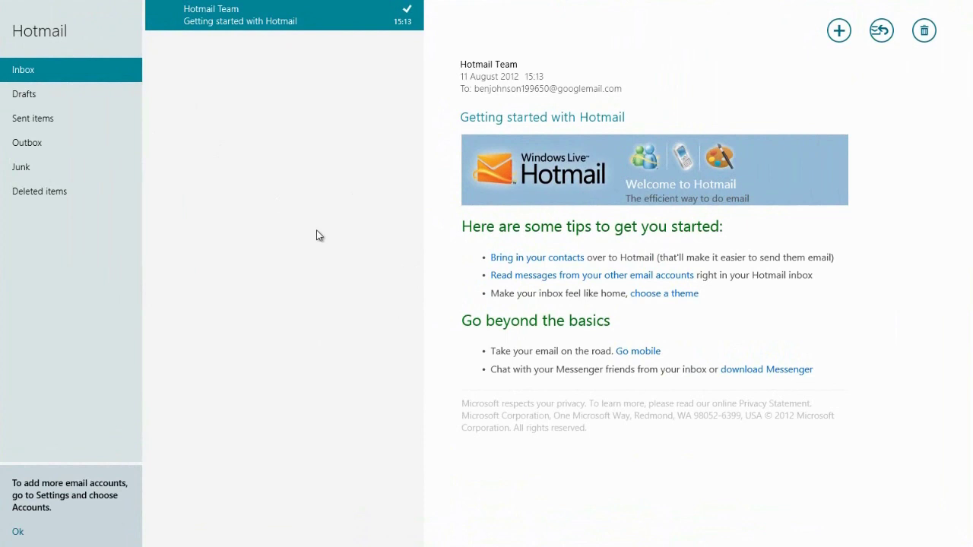
mouse_move(1, 545)
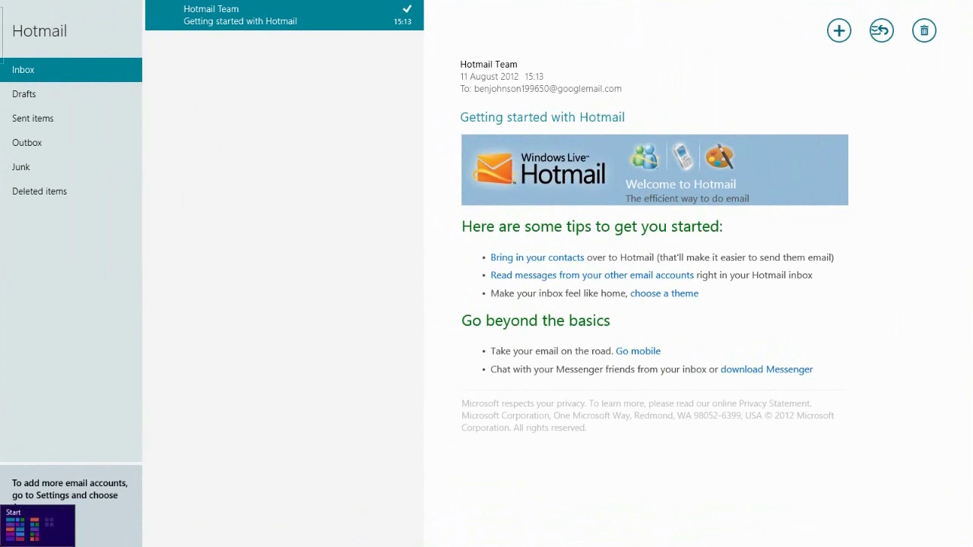
key("super")
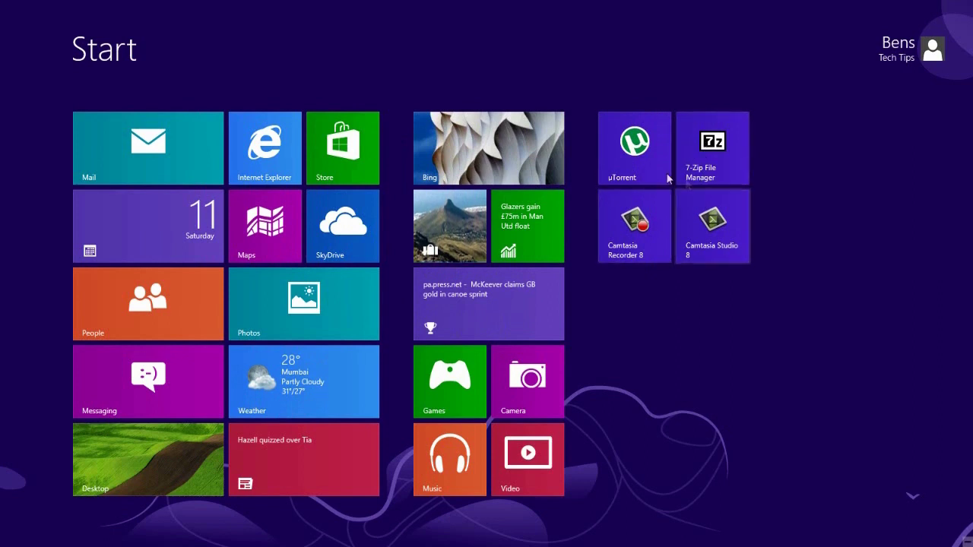
Open 7-Zip File Manager to show a desktop program launching, close it, and return to the Start screen
left_click(732, 143)
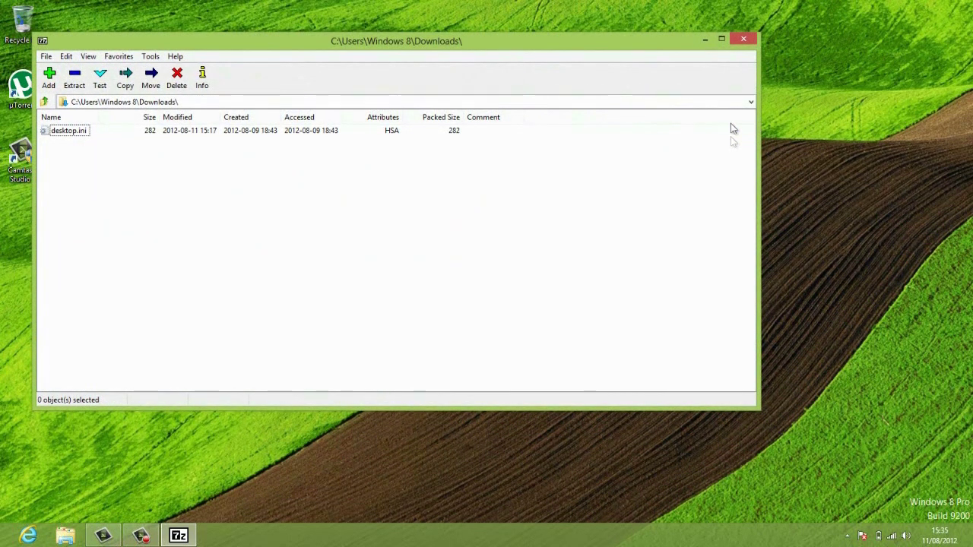
left_click(743, 38)
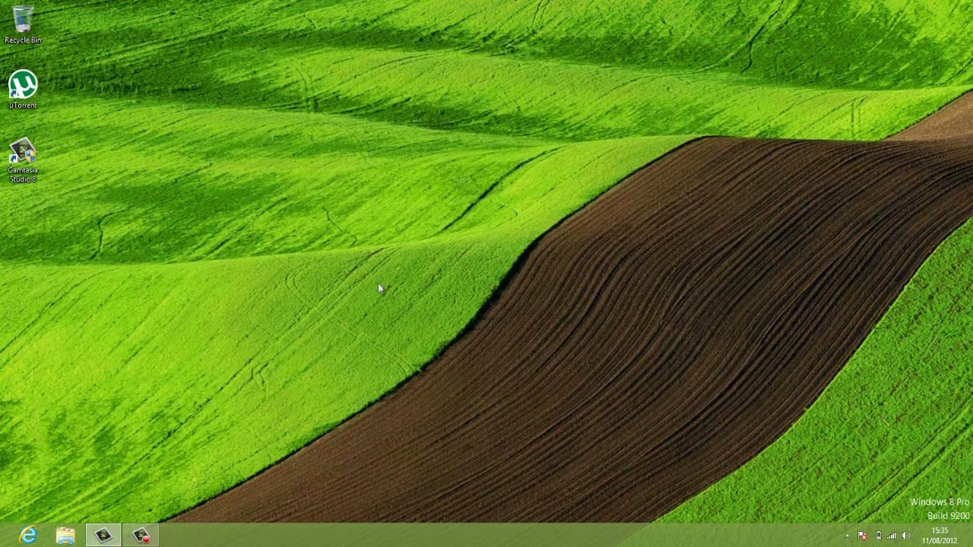
key("super")
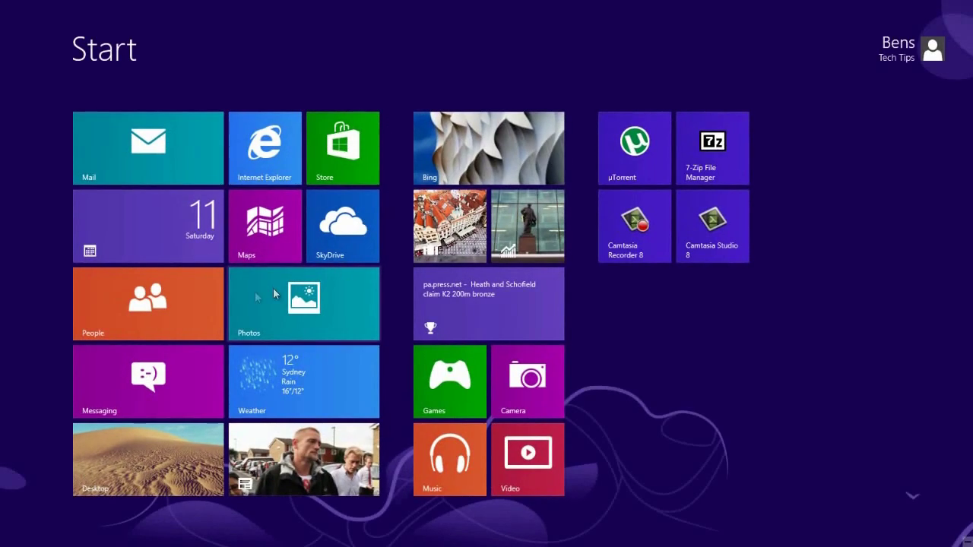
View the People app and the Messaging app, and return to the Start screen
left_click(197, 319)
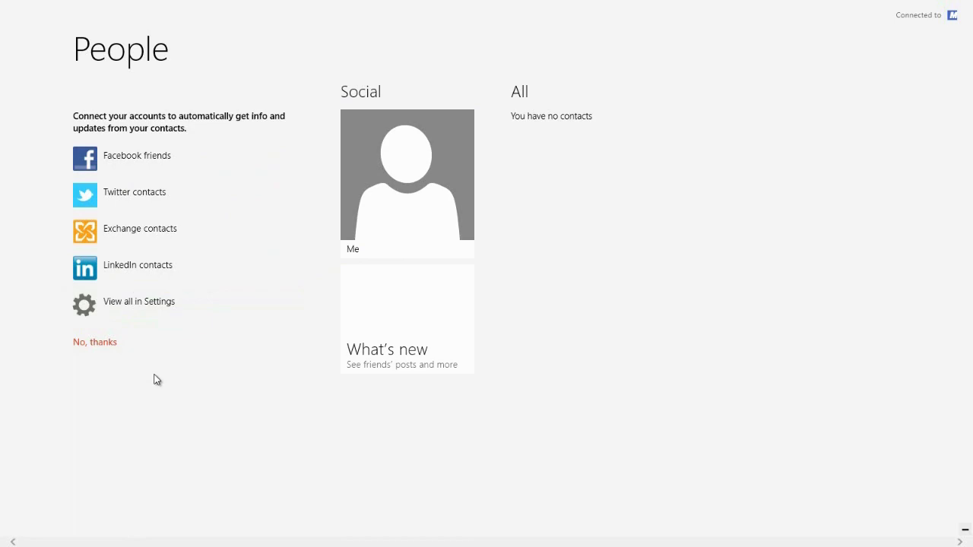
key("super")
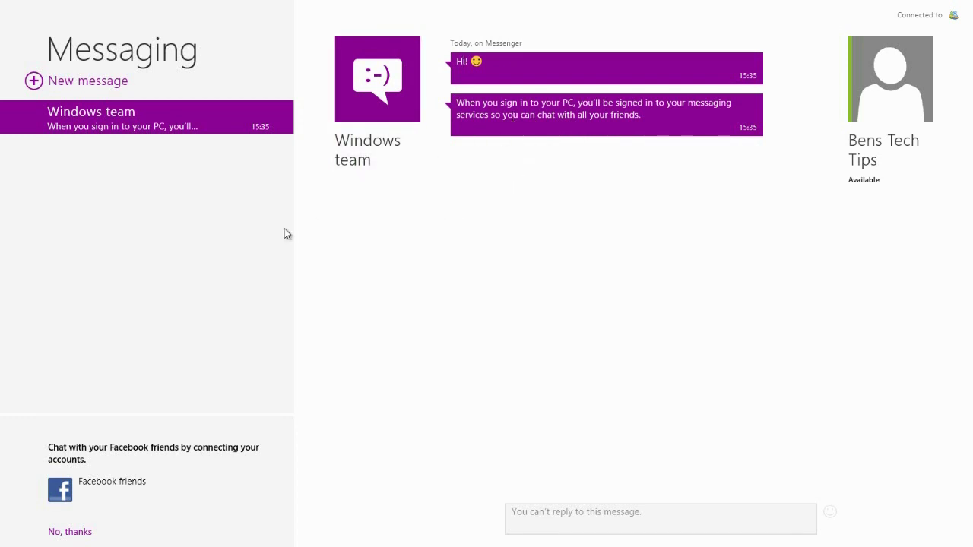
key("super")
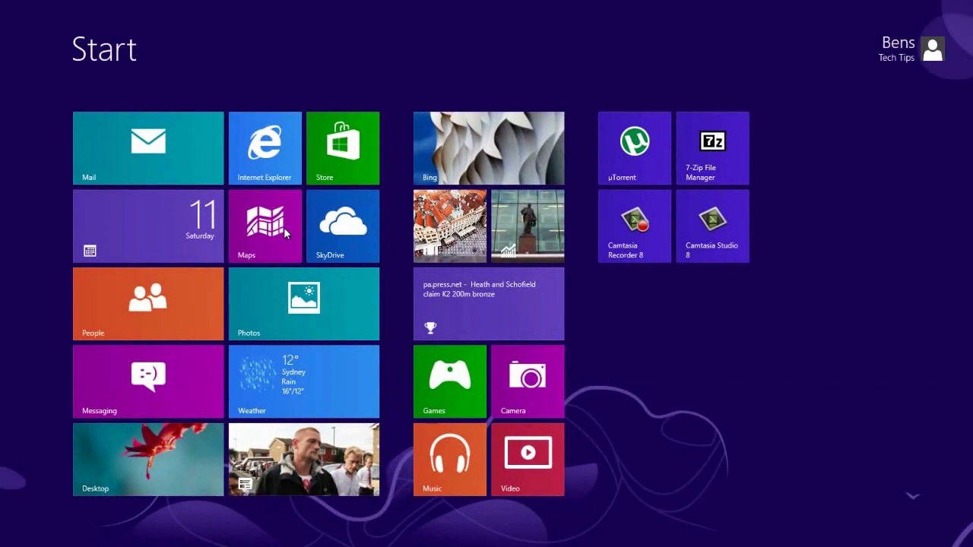
left_click(161, 457)
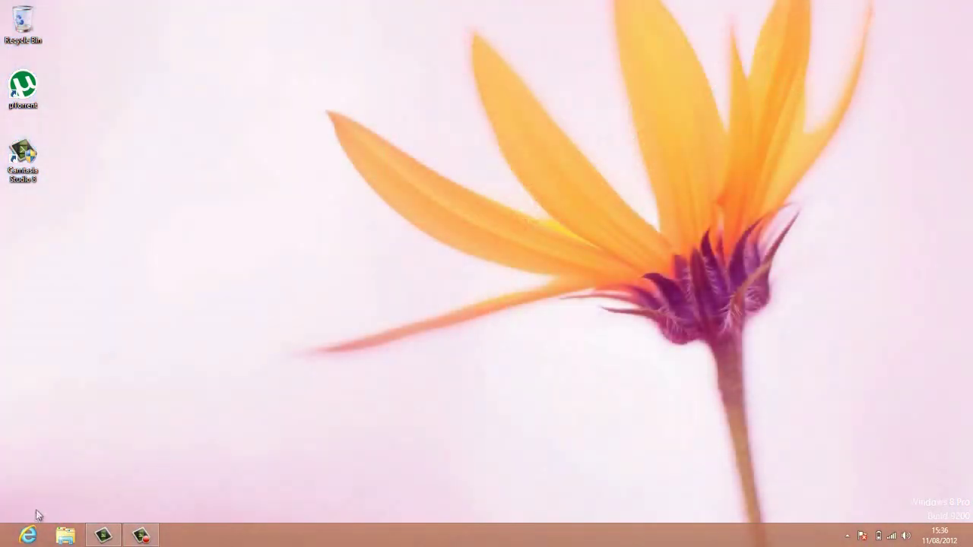
left_click(25, 528)
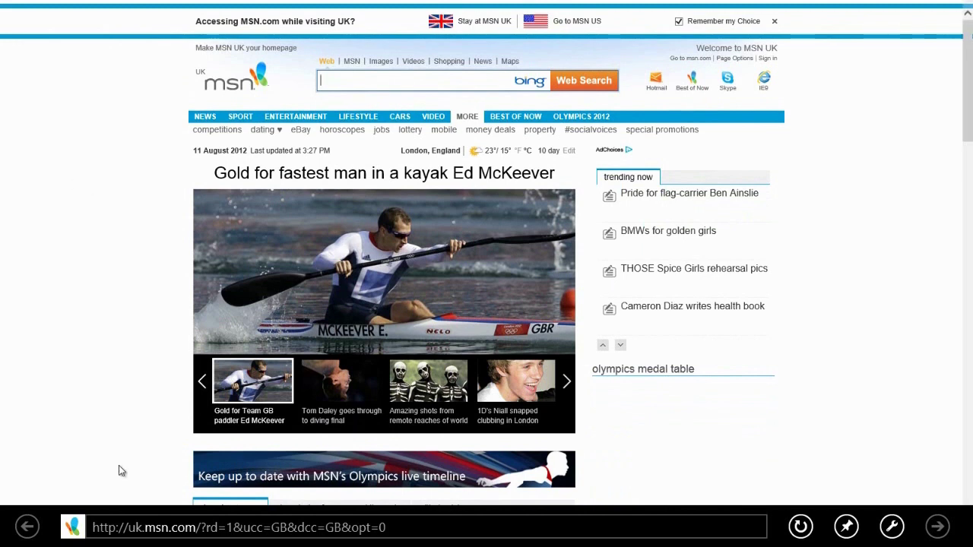
left_click(390, 527)
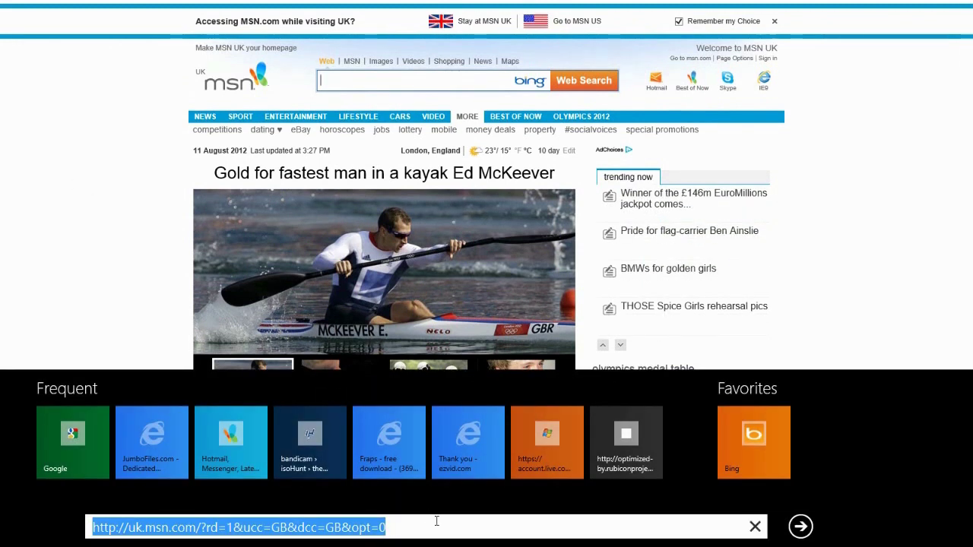
type("google.co.uk/")
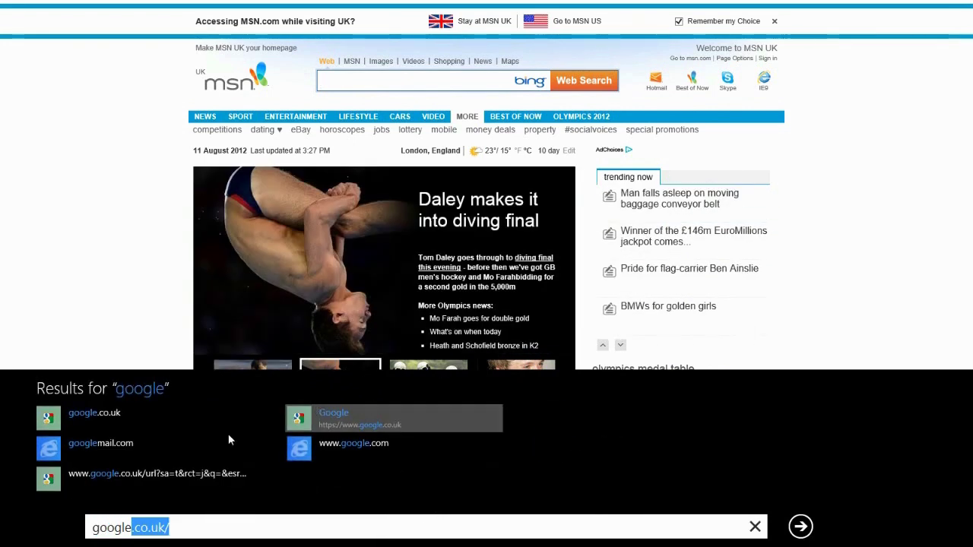
left_click(341, 426)
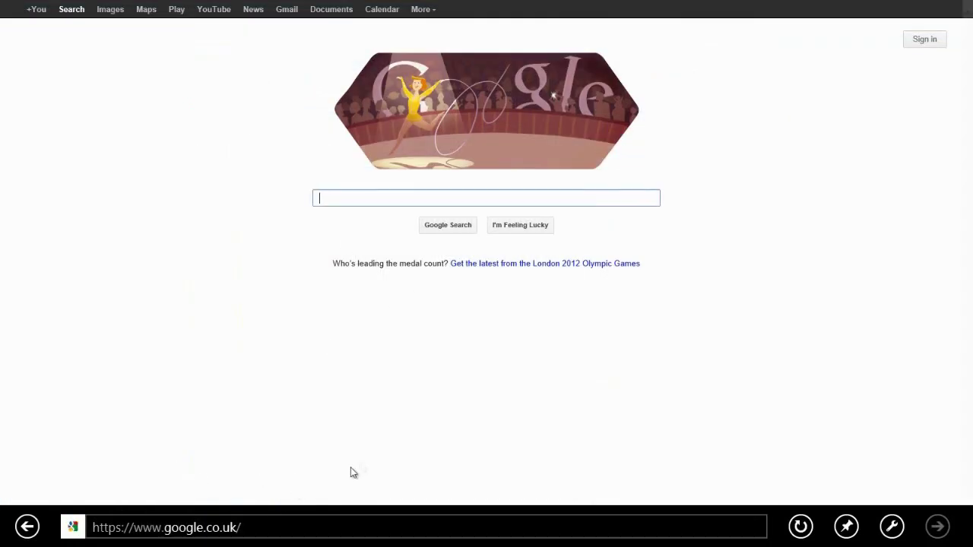
Load bing.com in the same browser page
left_click(239, 526)
type("bing.com/")
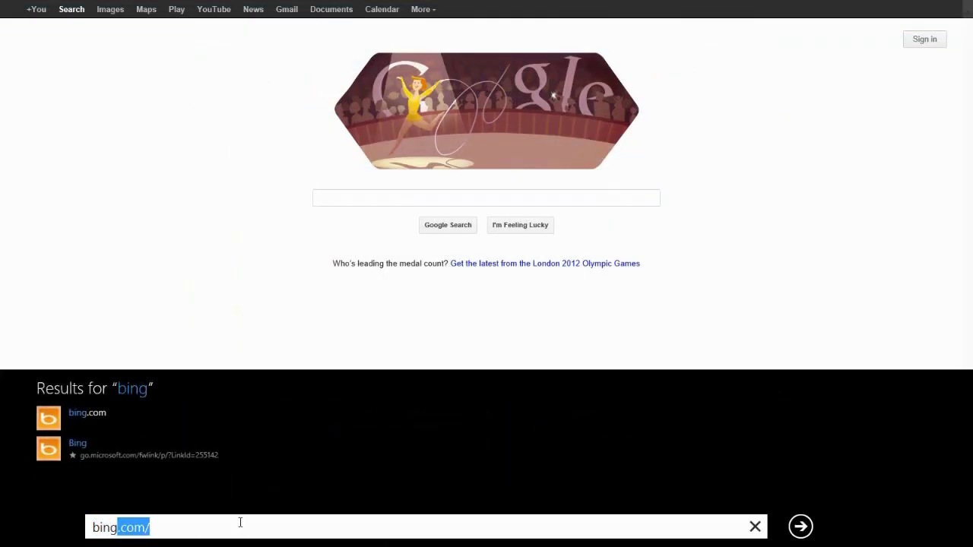
key("Return")
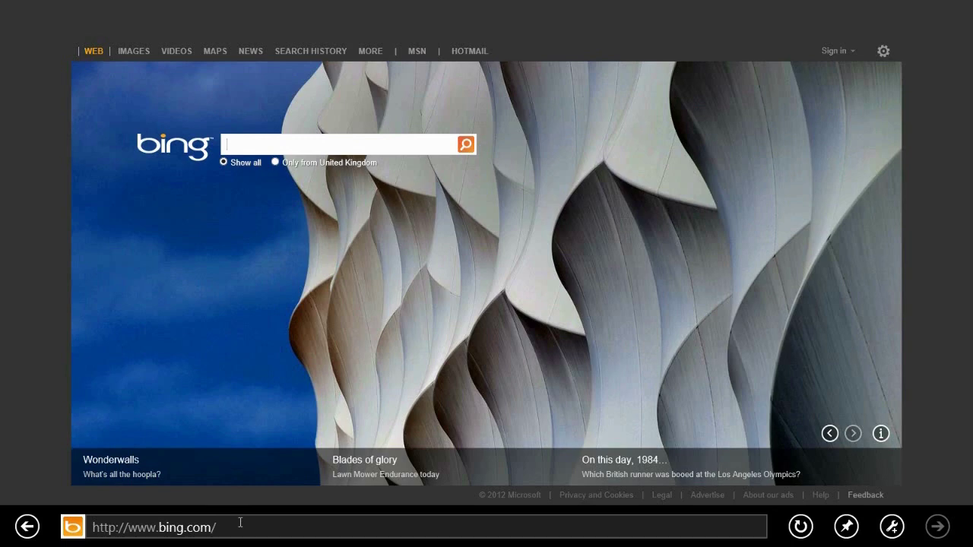
Reopen Internet Explorer from the Start screen and examine its open-tabs strip, tab options and page navigation controls
key("super")
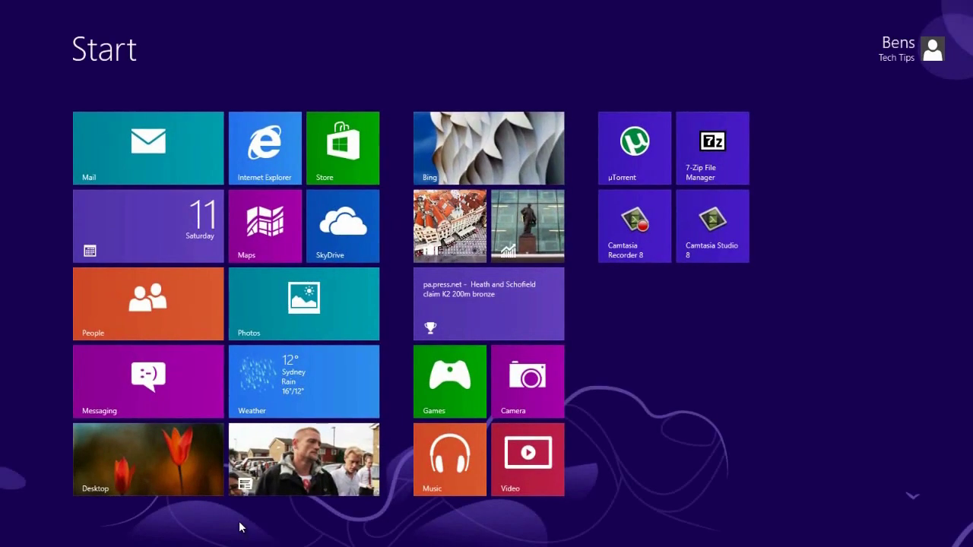
left_click(260, 176)
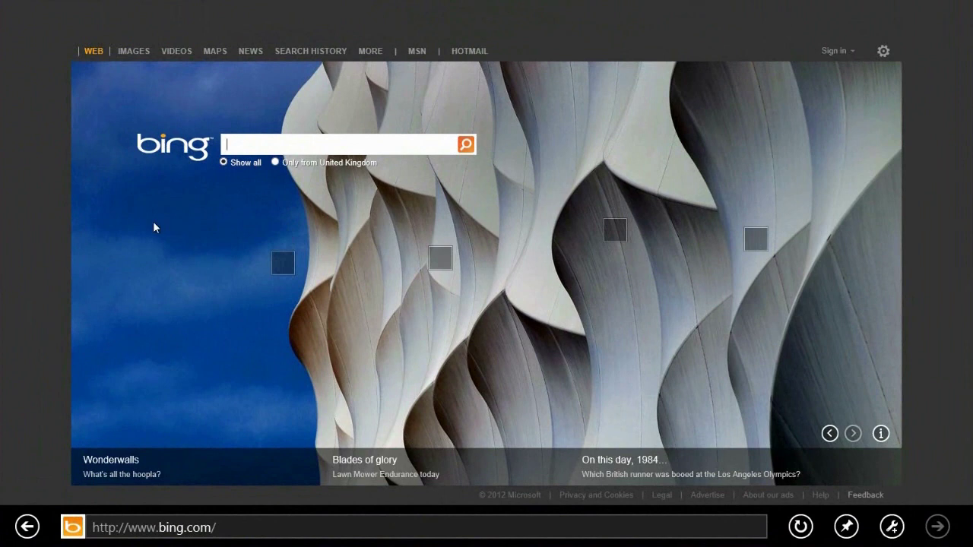
right_click(51, 235)
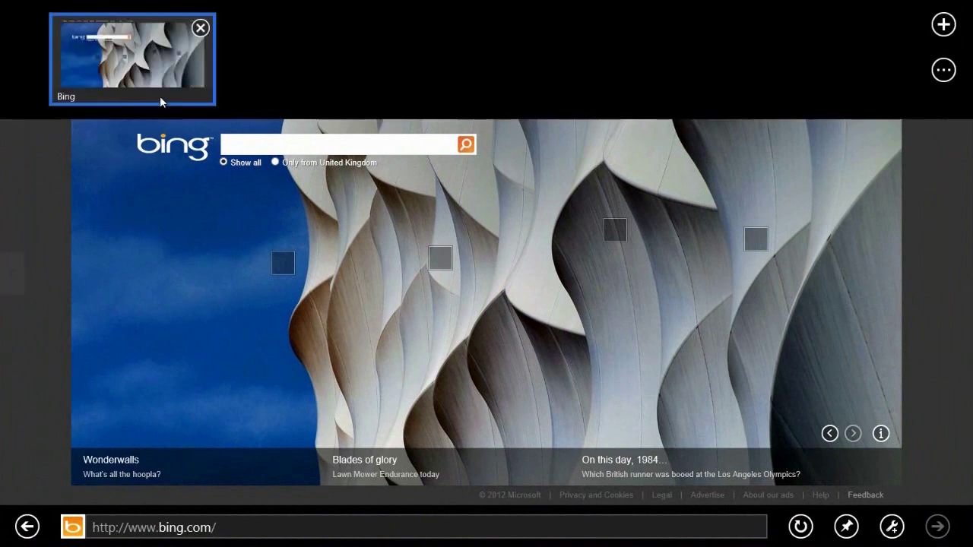
left_click(940, 76)
left_click(948, 74)
left_click(950, 71)
left_click(950, 70)
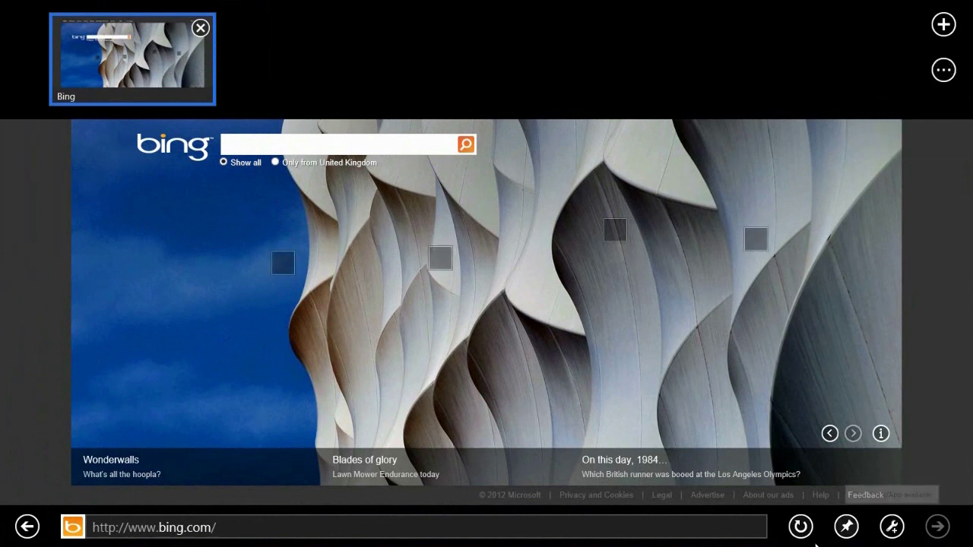
mouse_move(17, 278)
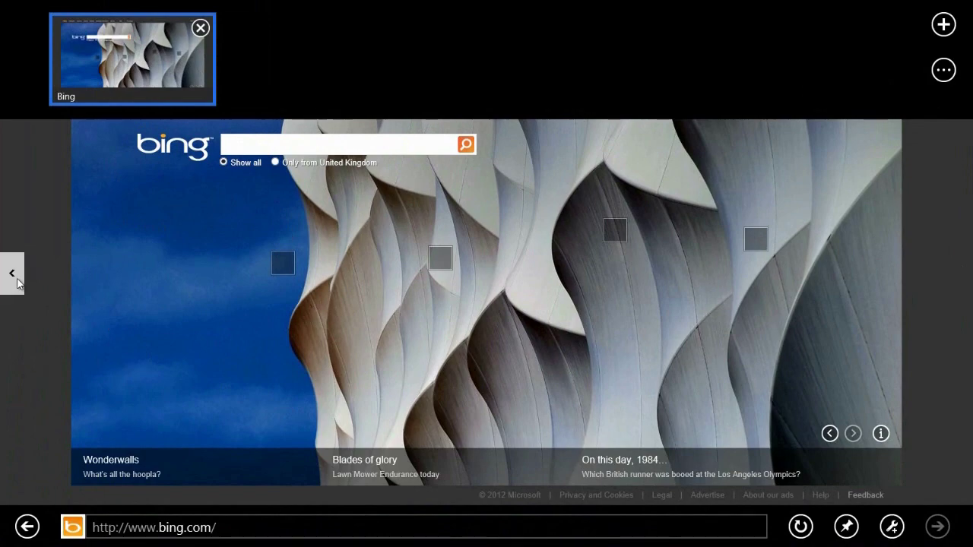
Open the Store app and browse its app categories from Spotlight onward, returning to the Spotlight section
key("super")
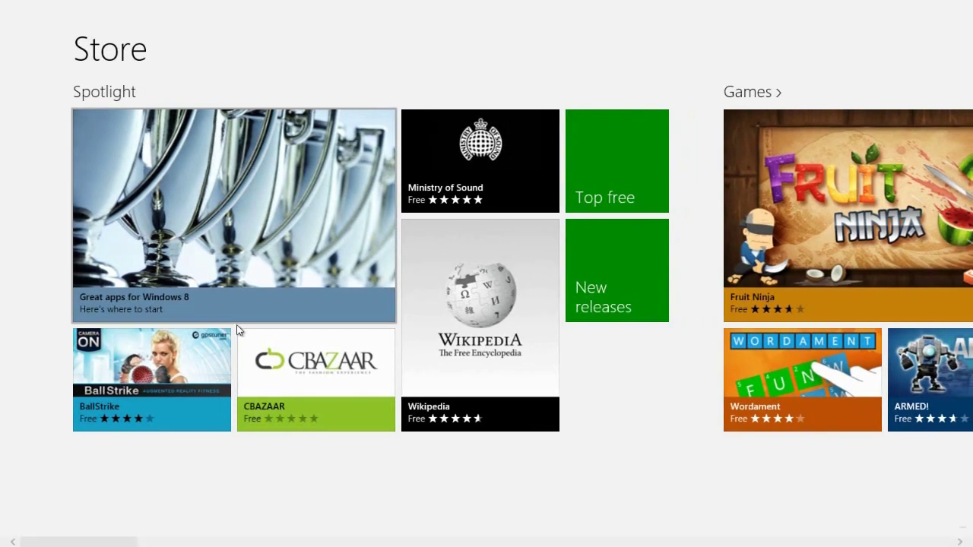
scroll(348, 148, "down", 2)
scroll(282, 544, "down", 10)
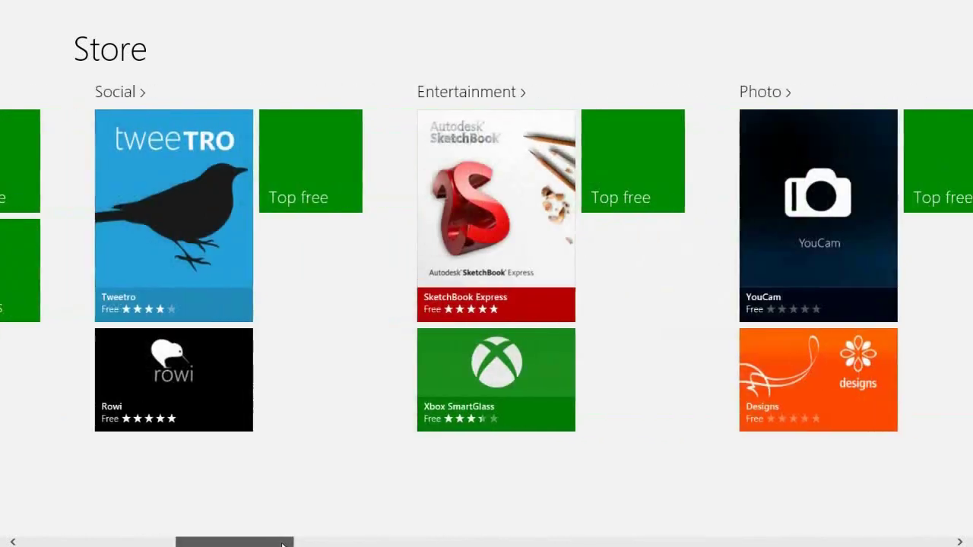
scroll(283, 544, "down", 15)
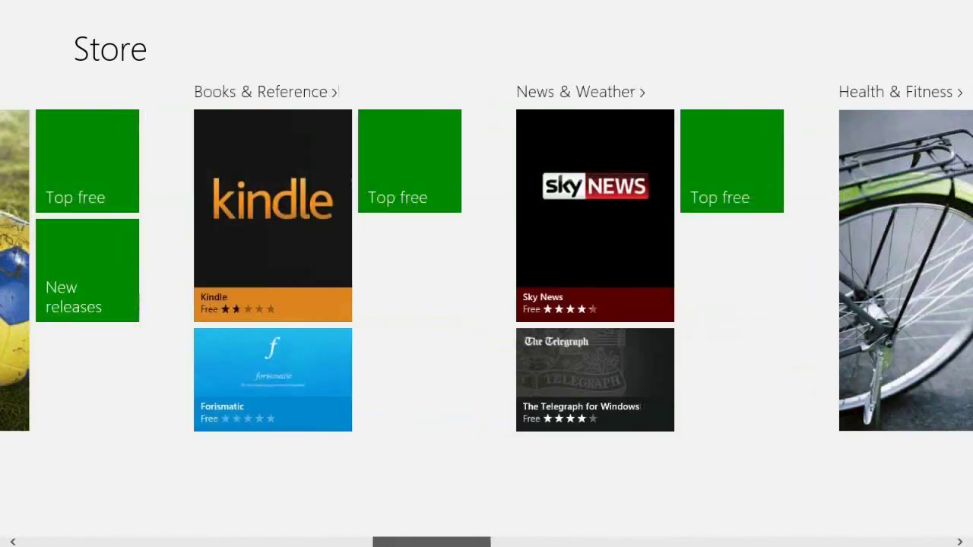
scroll(486, 270, "down", 8)
mouse_move(614, 543)
left_mouse_down()
mouse_move(923, 542)
mouse_move(710, 543)
mouse_move(551, 528)
mouse_move(82, 544)
left_mouse_up()
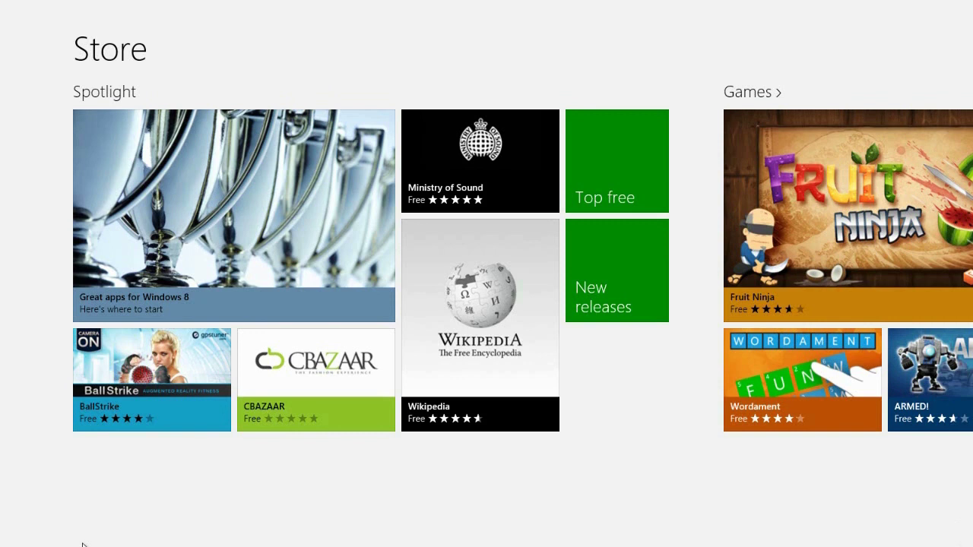
Find the free Tweetro app in the Store's Social category and install it
scroll(83, 544, "down", 5)
scroll(214, 353, "down", 5)
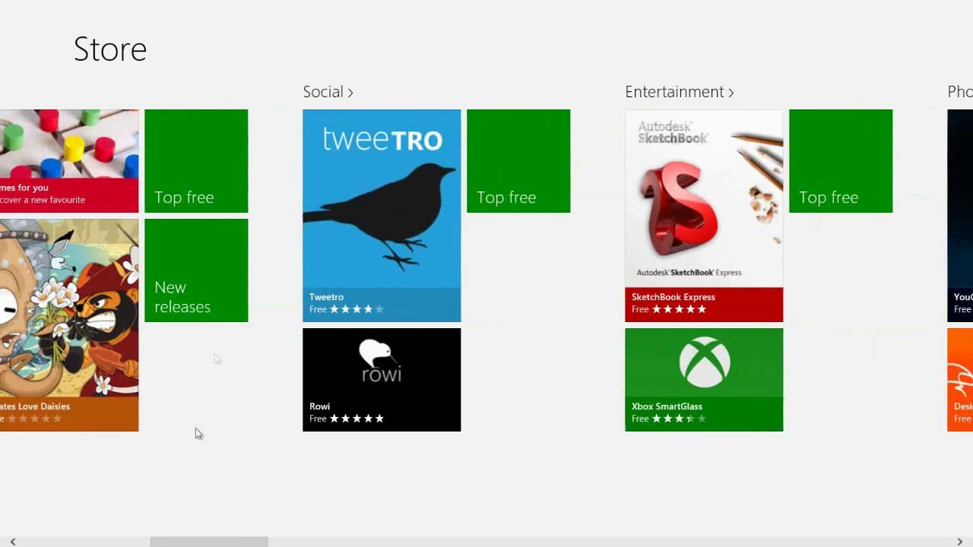
left_click(346, 194)
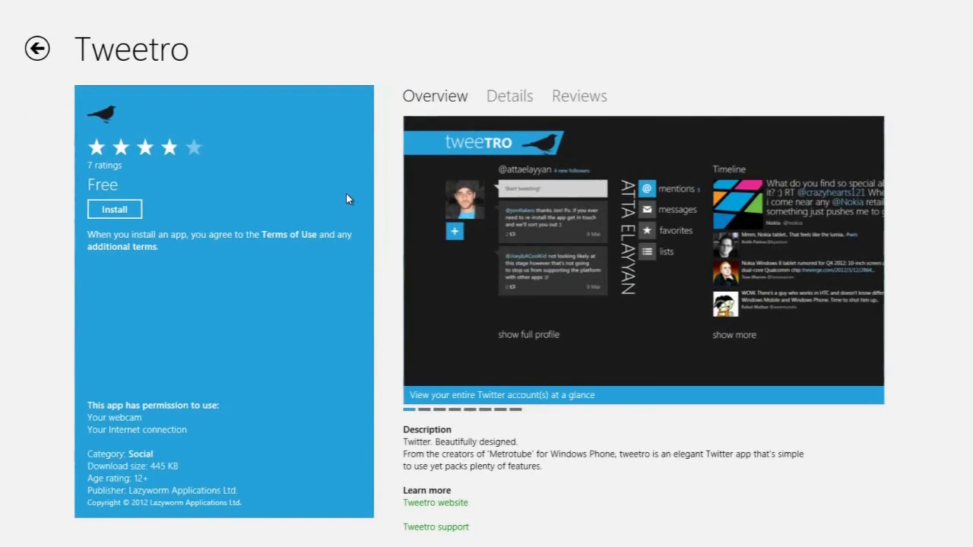
left_click(133, 211)
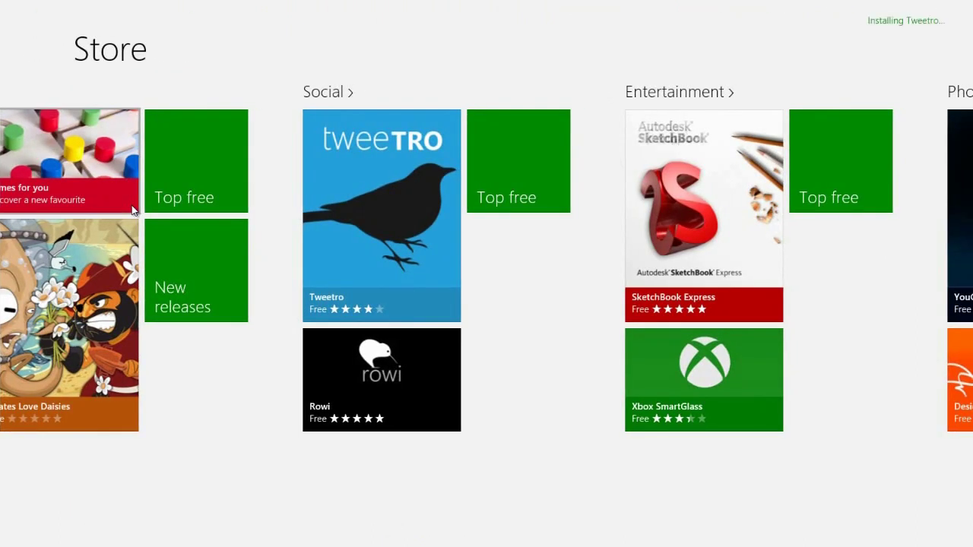
Launch the Tweetro app from the Start screen, and switch to the Documents folder in SkyDrive
key("super")
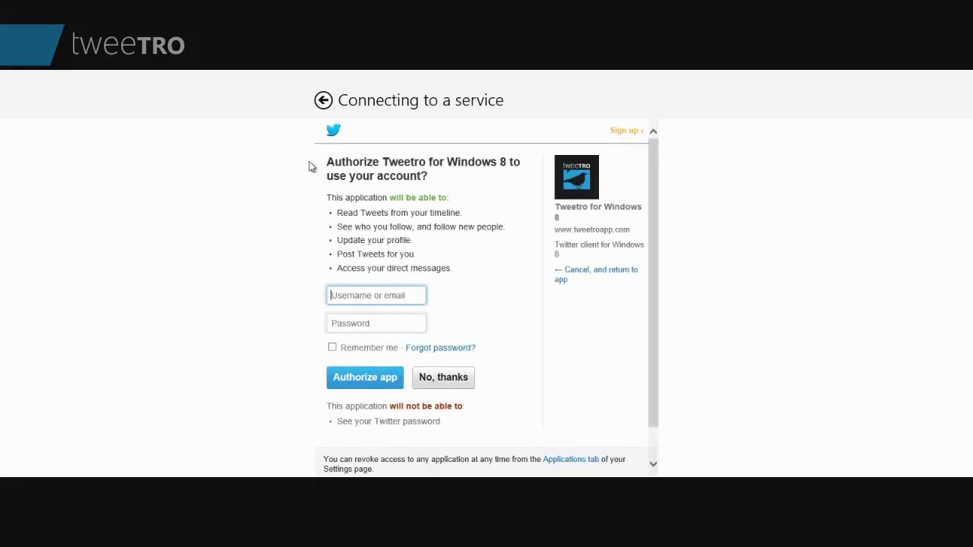
key("super")
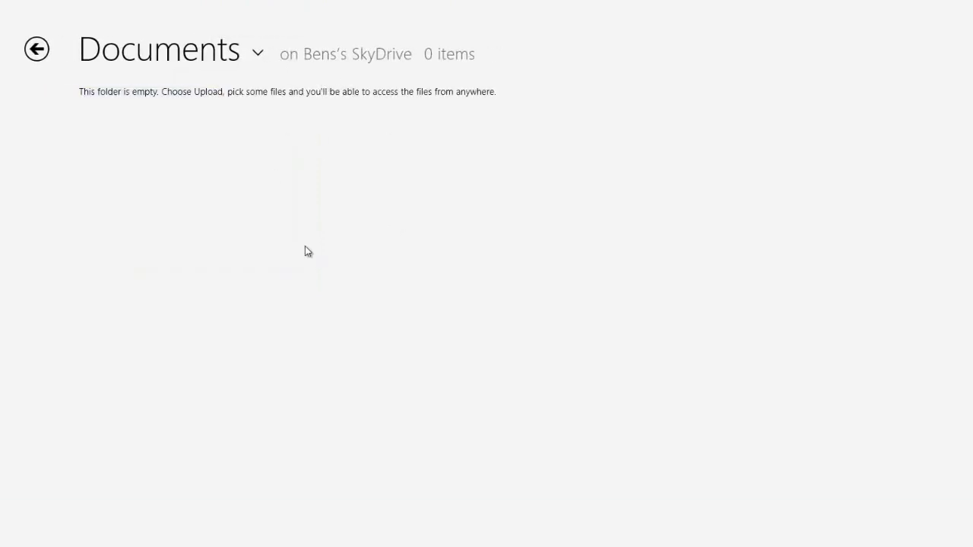
Show the file commands for SkyDrive's empty Documents folder, dismiss them, and switch to the Photos app
right_click(305, 246)
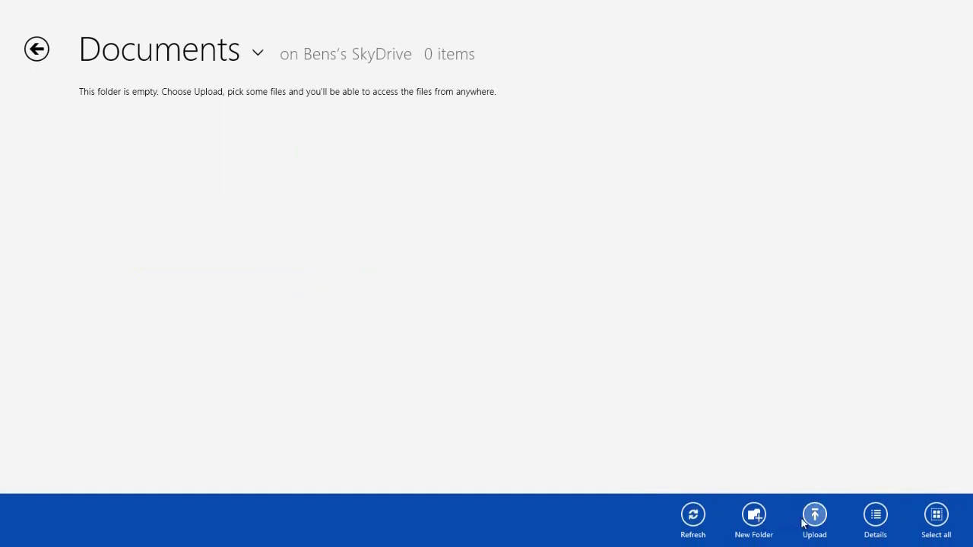
left_click(363, 421)
key("super")
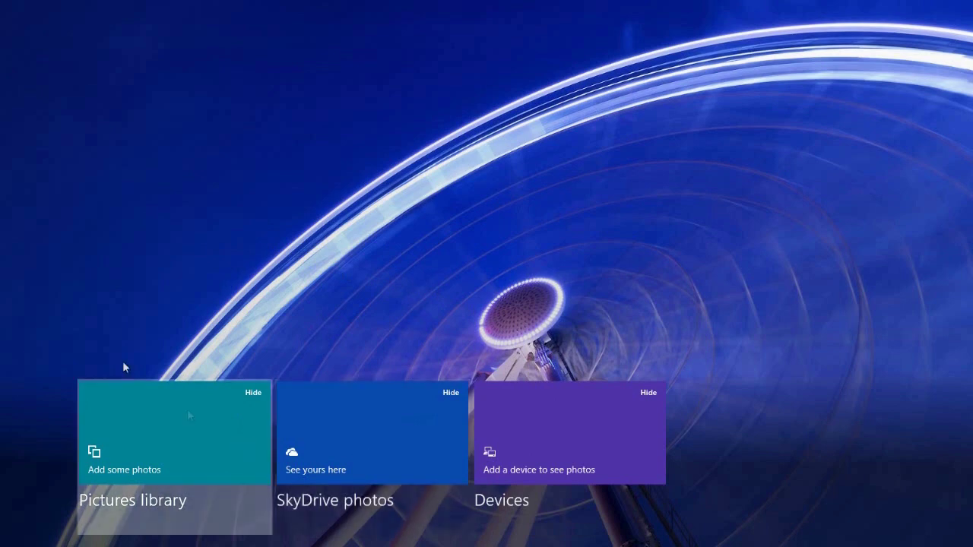
Open the Weather app, block its access to the location, and set London as the weather location
key("super")
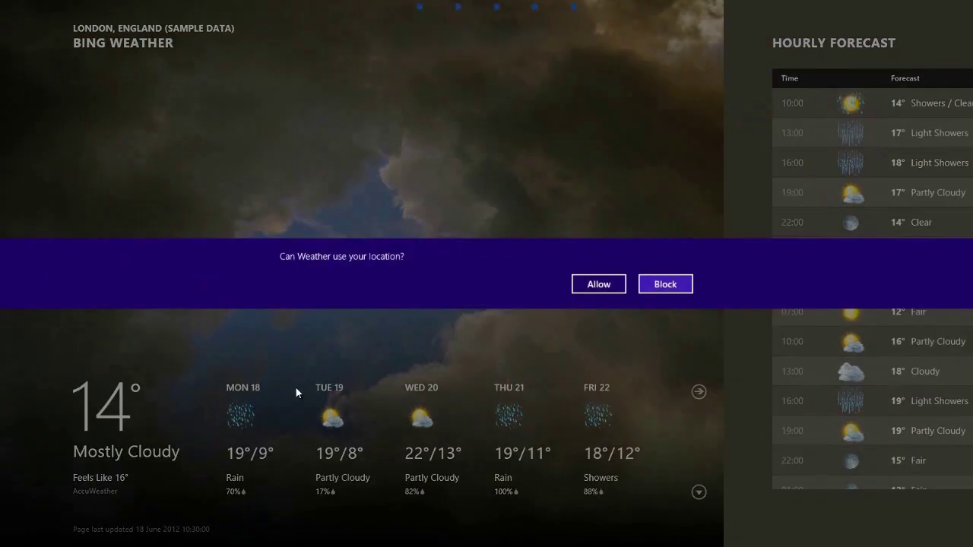
left_click(660, 292)
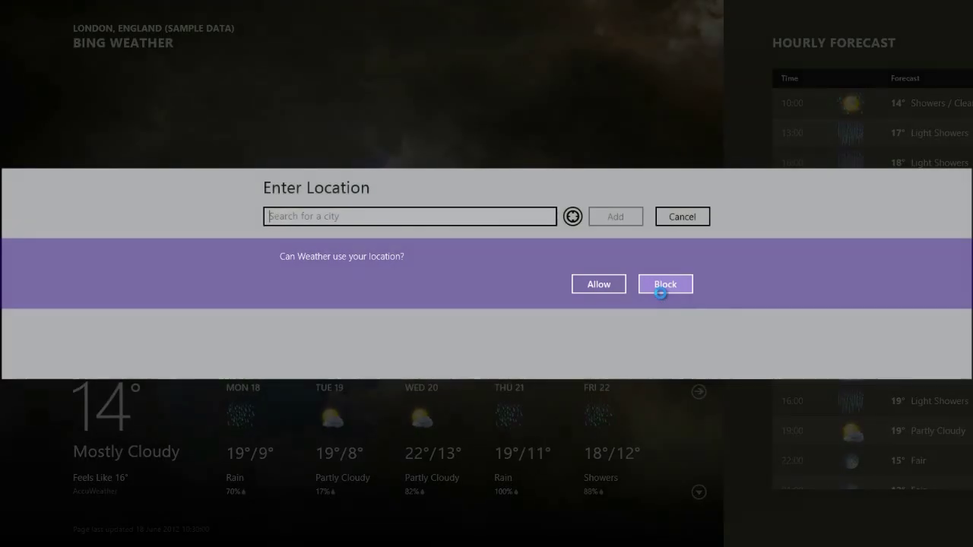
type("london")
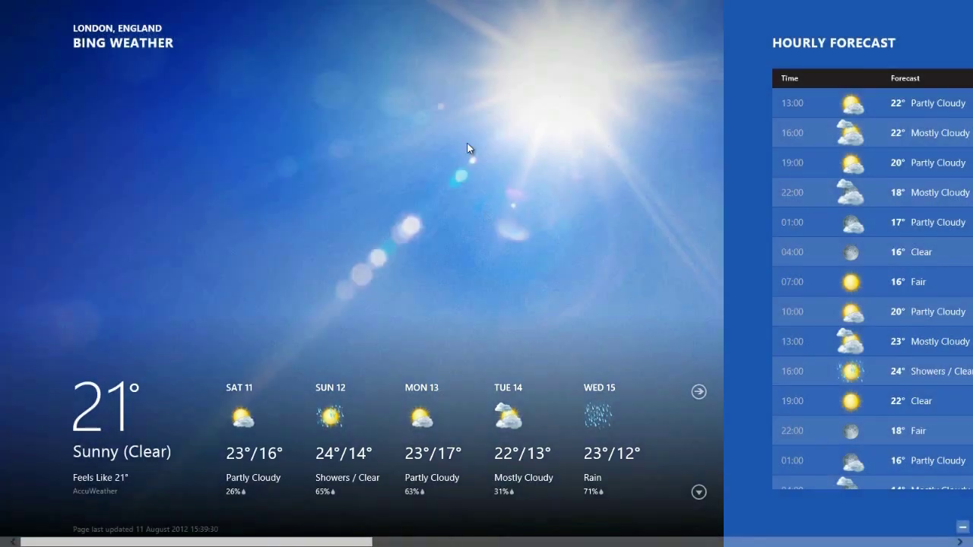
Examine London's hourly forecast, weather maps and historical weather chart
scroll(487, 273, "right", 5)
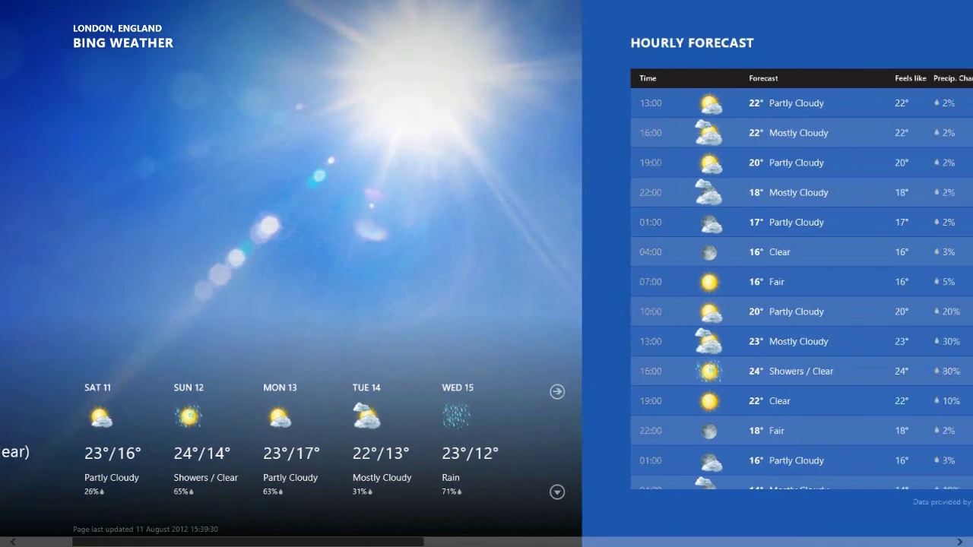
scroll(487, 274, "right", 5)
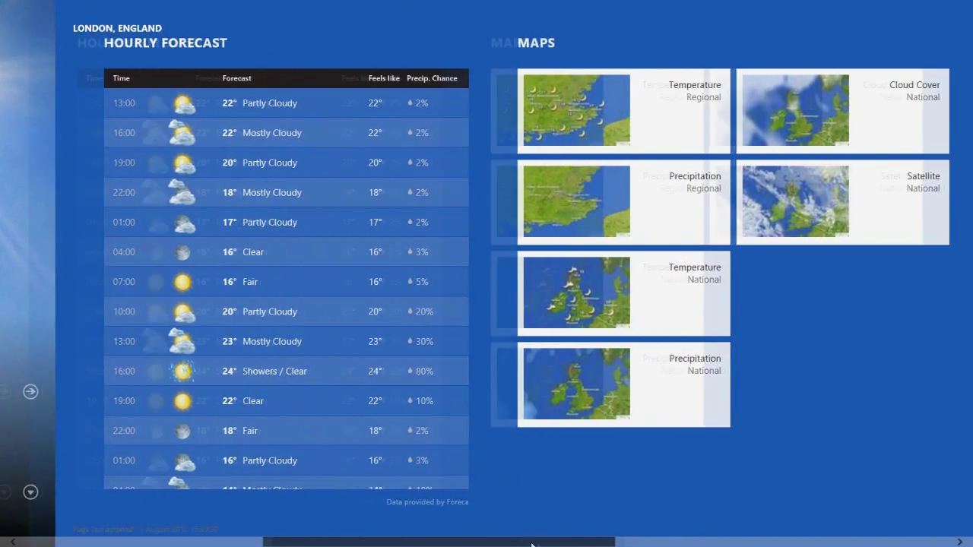
scroll(772, 508, "right", 4)
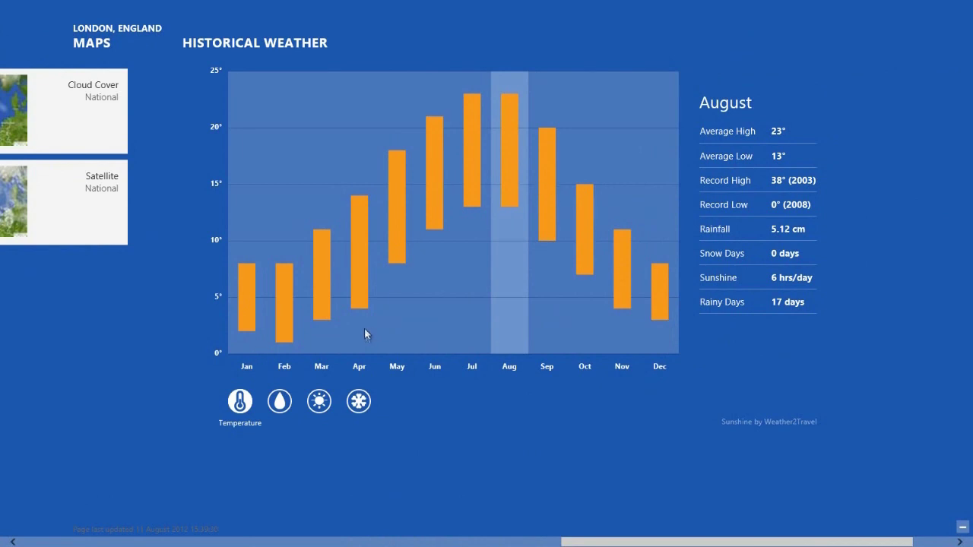
Open the News app and browse the Bing Daily sections from Top Story to Sci/Tech, returning to Top Story
key("super")
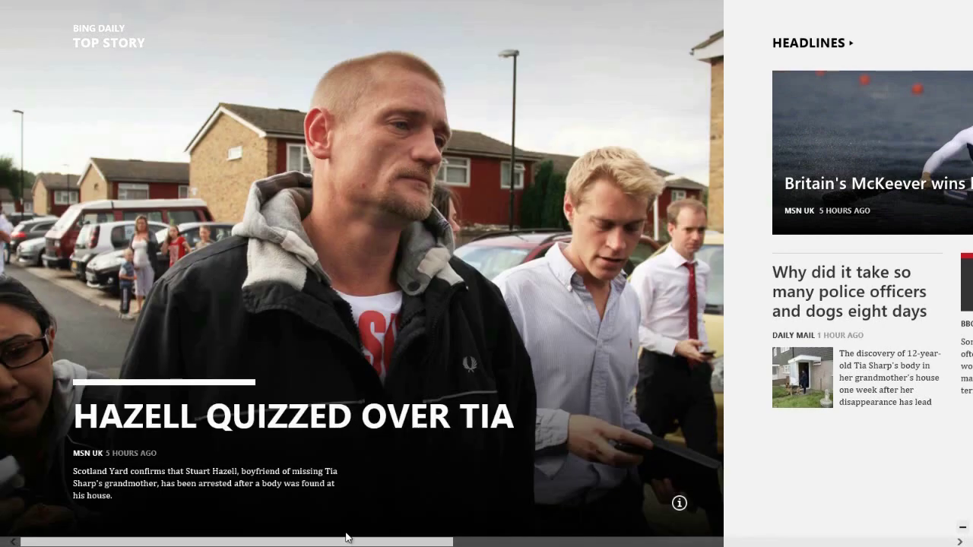
scroll(347, 534, "right", 3)
scroll(486, 274, "right", 5)
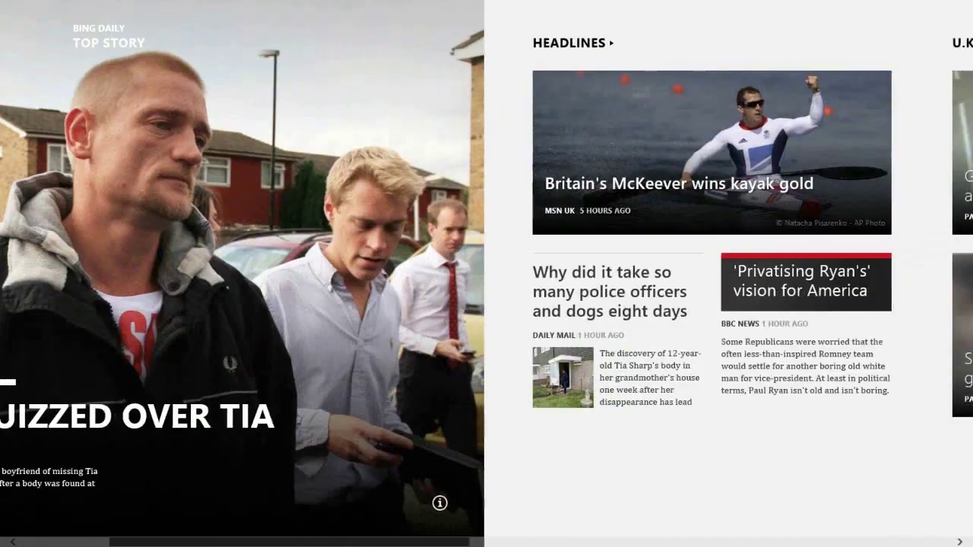
scroll(486, 274, "right", 5)
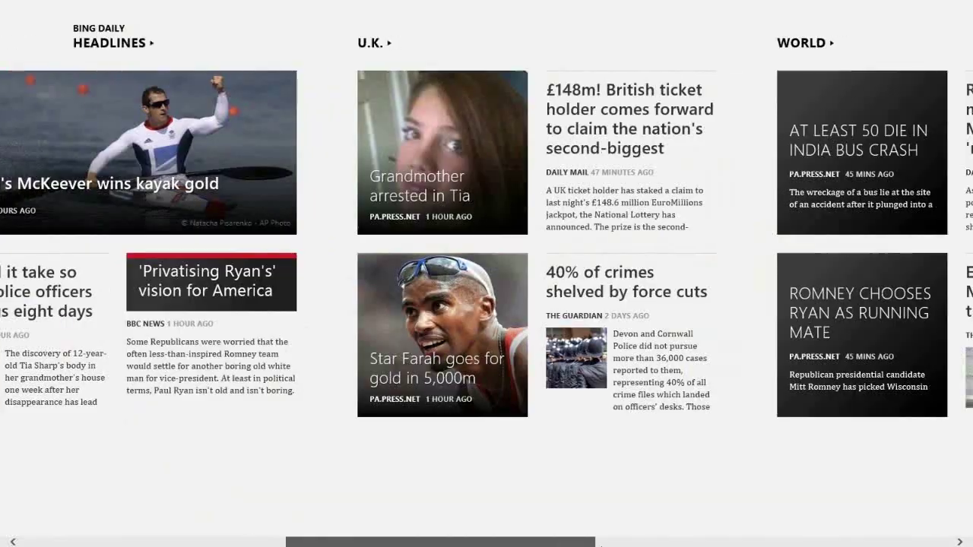
scroll(487, 273, "right", 10)
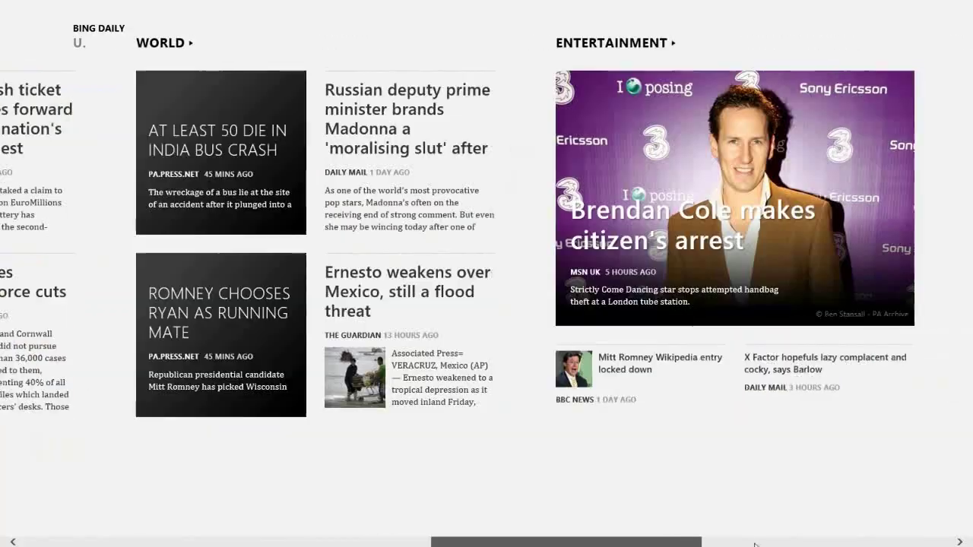
scroll(486, 274, "right", 8)
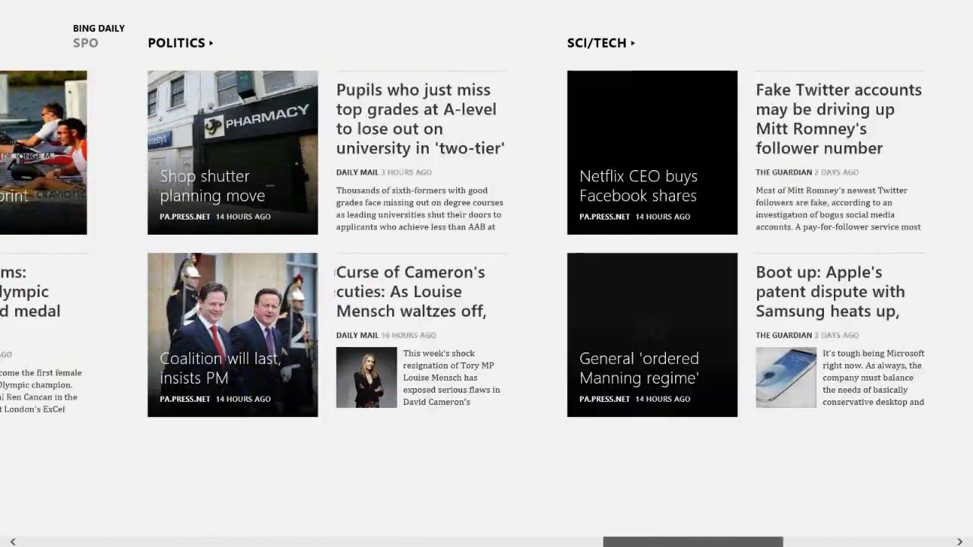
scroll(514, 534, "left", 20)
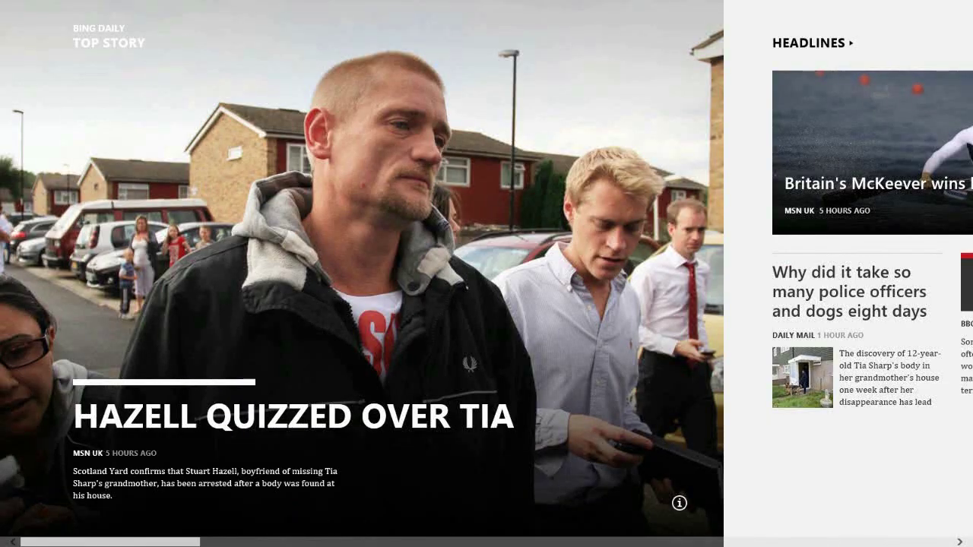
Open the Bing app, search for google.co.uk, and bring up the Google home page
key("super")
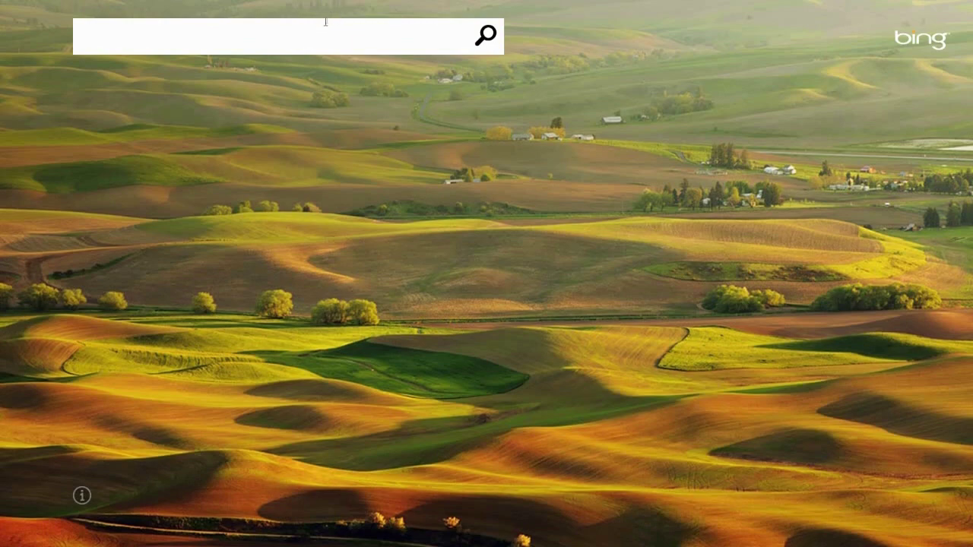
left_click(325, 22)
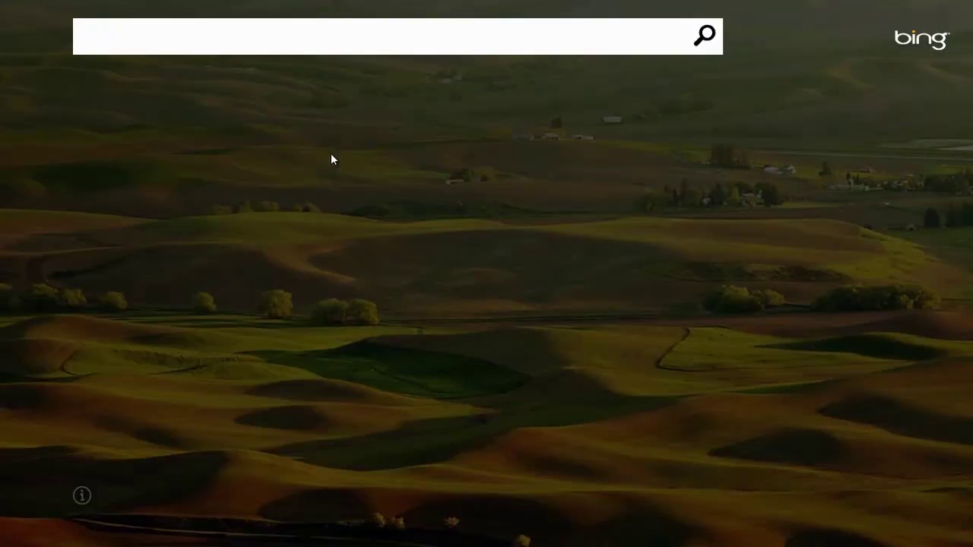
type("google.co.uk")
key("Return")
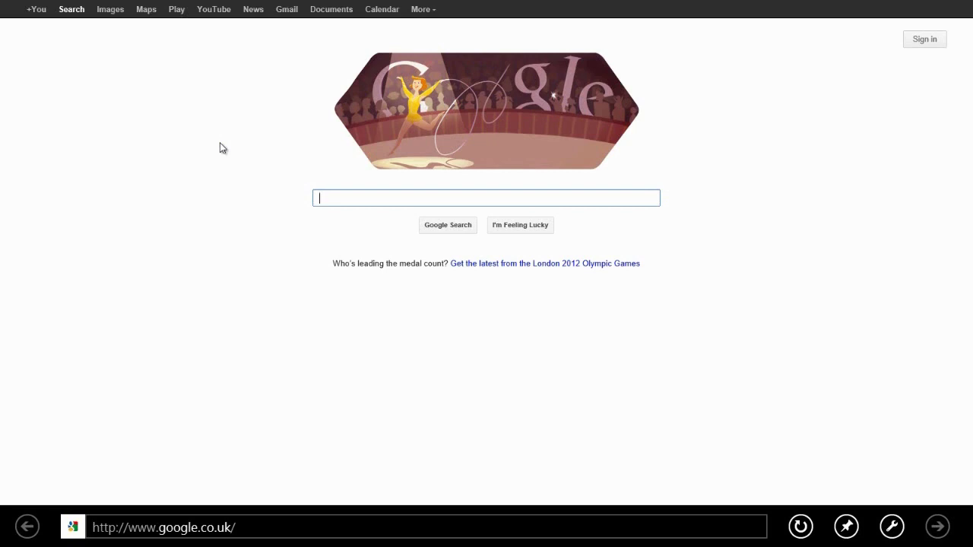
Open the Travel app from the Start screen and browse its featured destinations
key("super")
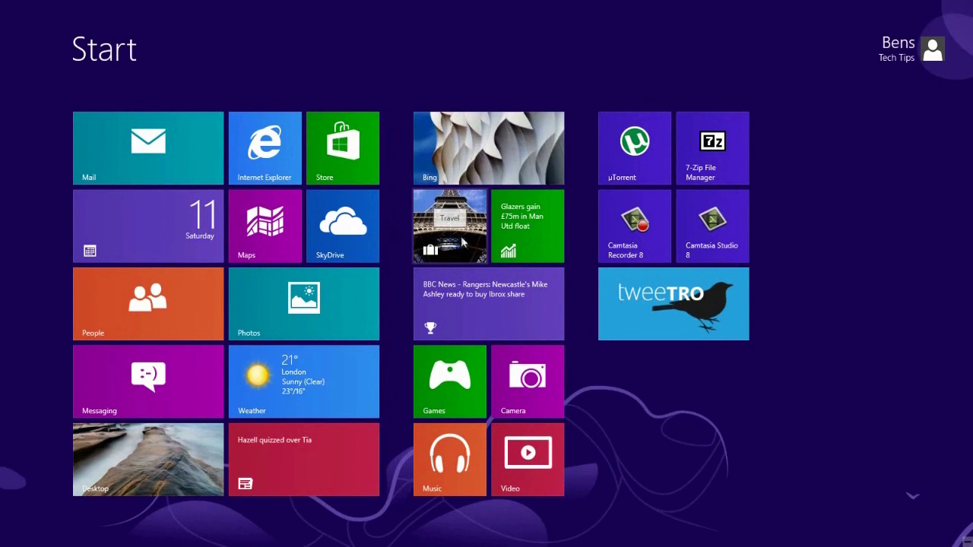
left_click(459, 232)
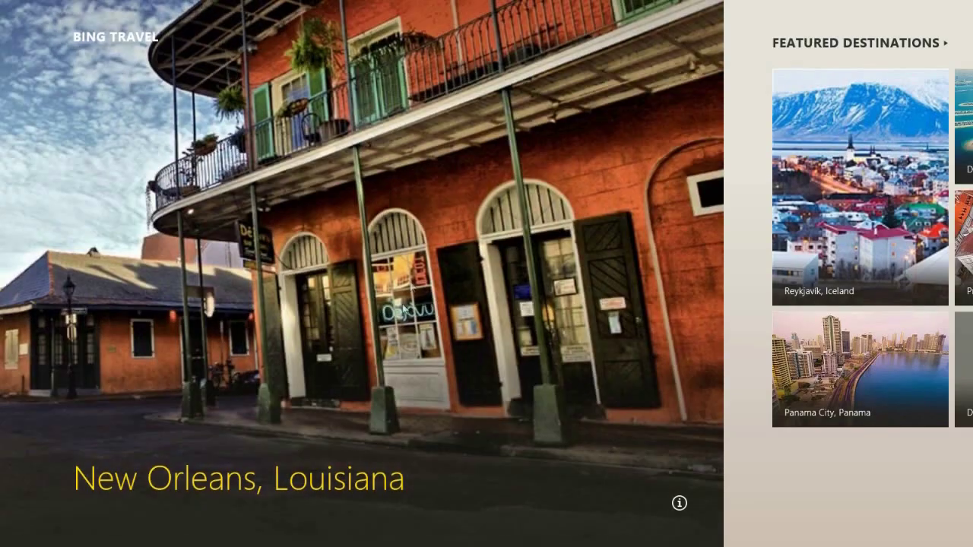
scroll(487, 273, "right", 5)
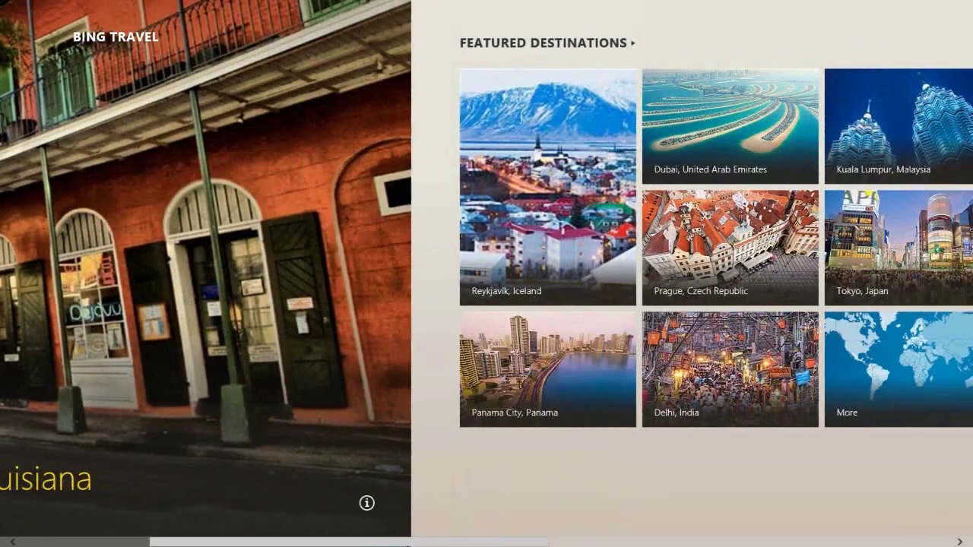
scroll(384, 332, "right", 2)
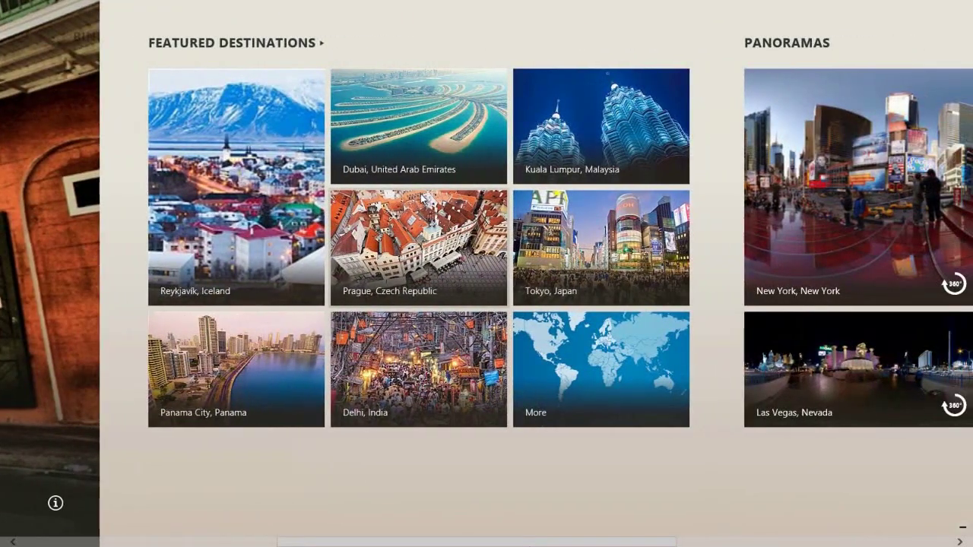
Open the Tokyo, Japan destination and examine its overview, photos, panoramas and attractions
left_click(539, 240)
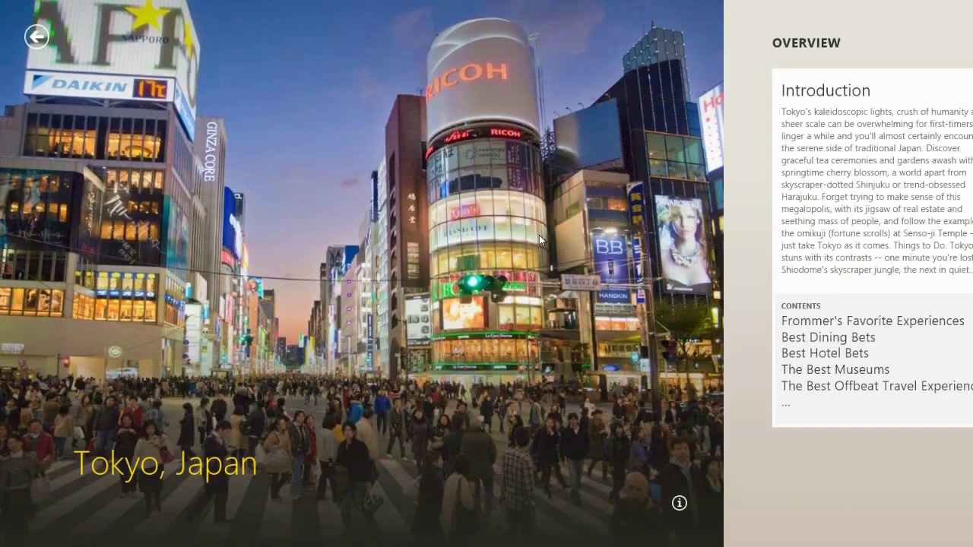
scroll(376, 544, "right", 10)
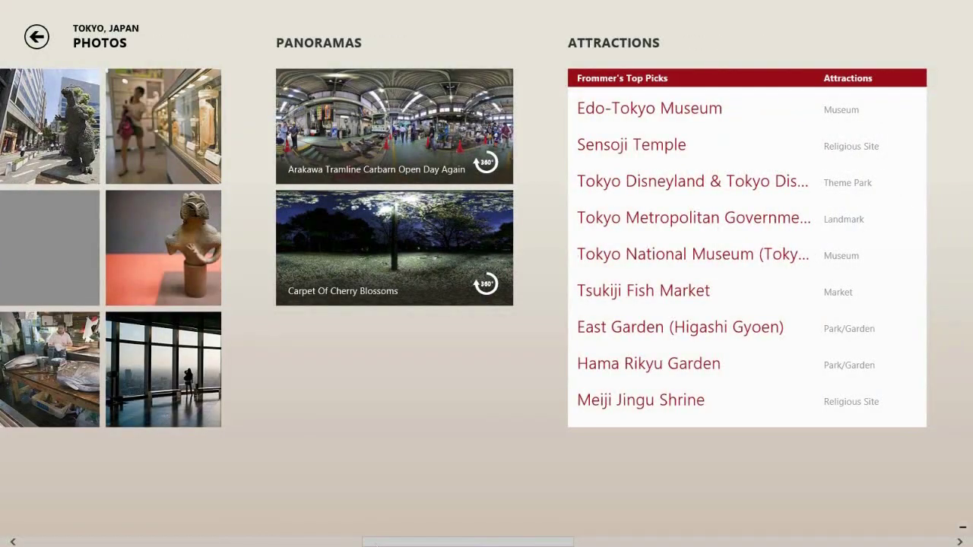
scroll(441, 279, "left", 10)
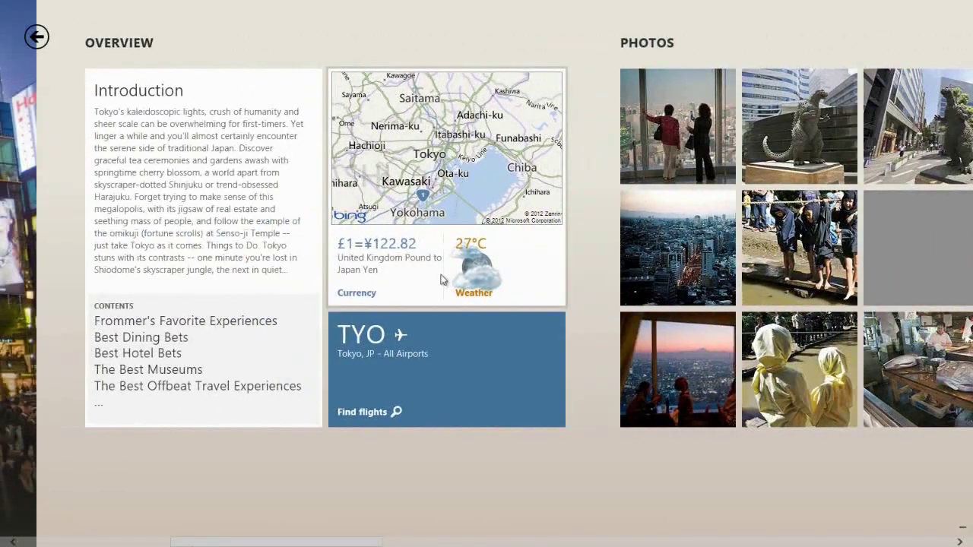
scroll(460, 539, "right", 10)
scroll(459, 539, "left", 5)
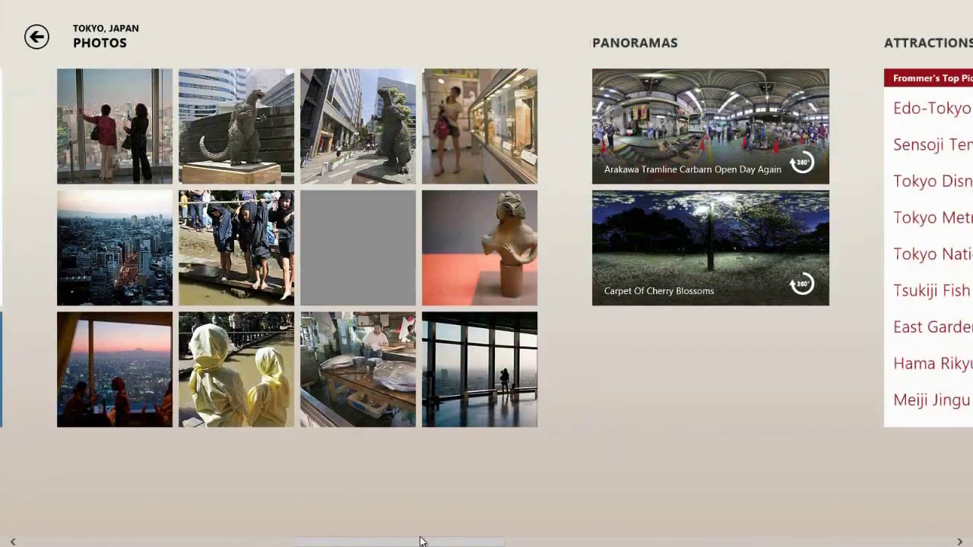
Open the Sport app, browse its news, schedule and favourite teams, and check the add-team form without adding a team
key("super")
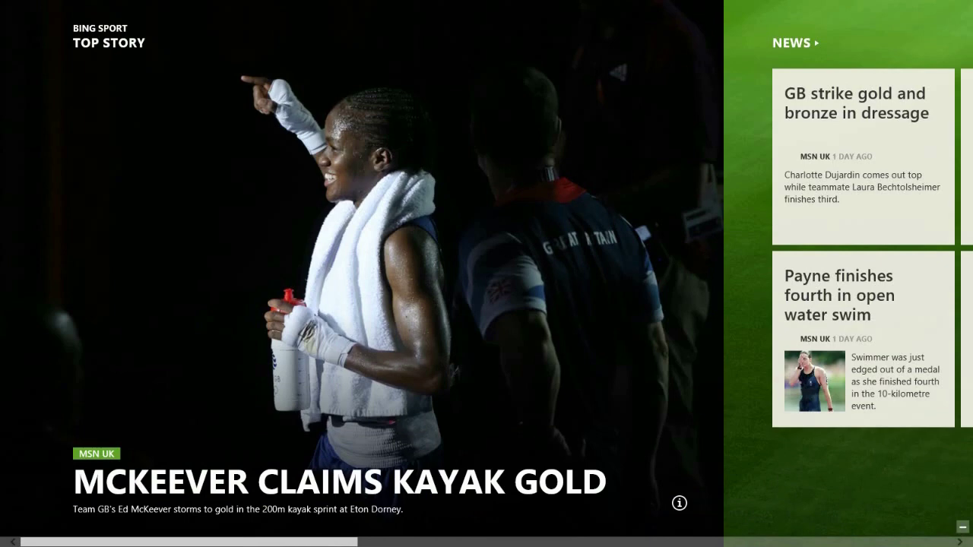
scroll(504, 303, "down", 5)
scroll(367, 235, "up", 5)
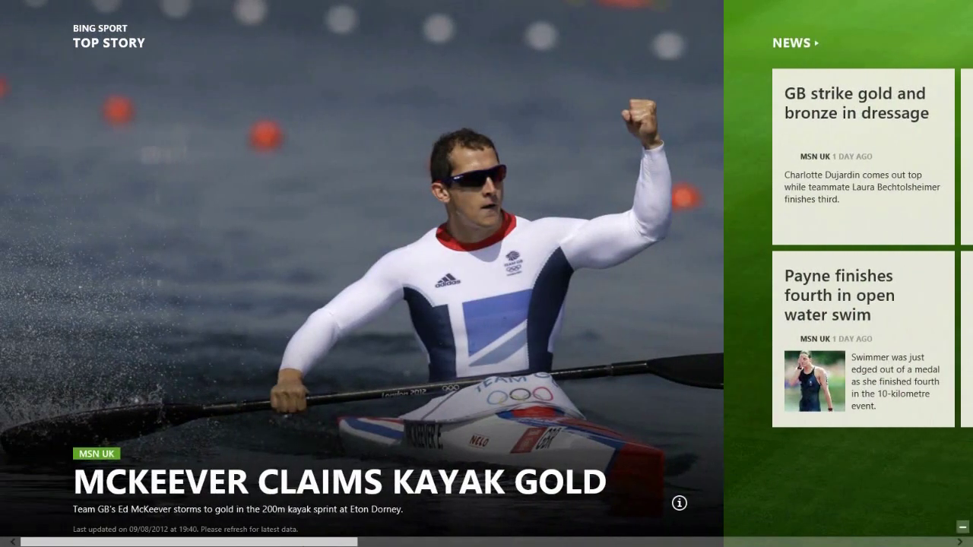
scroll(378, 319, "down", 3)
scroll(486, 274, "down", 10)
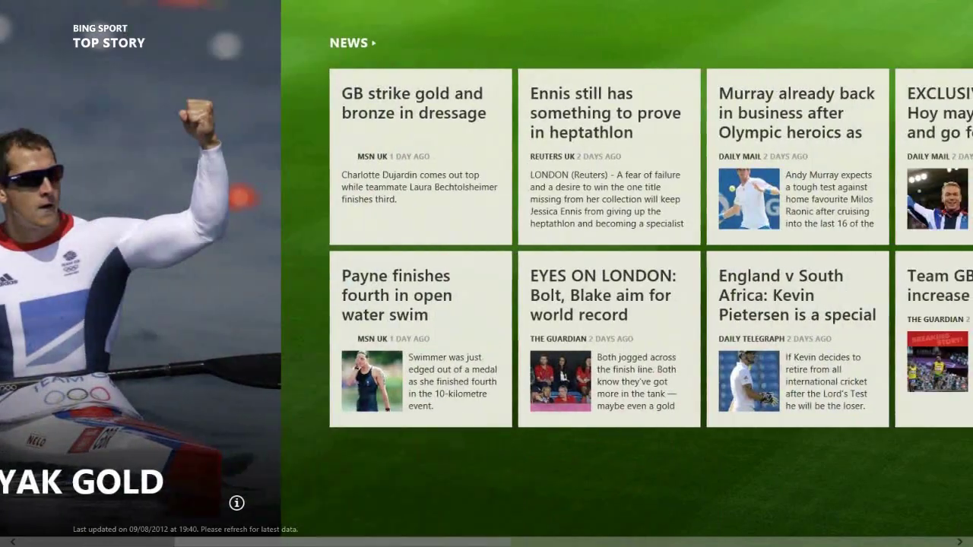
scroll(487, 273, "down", 3)
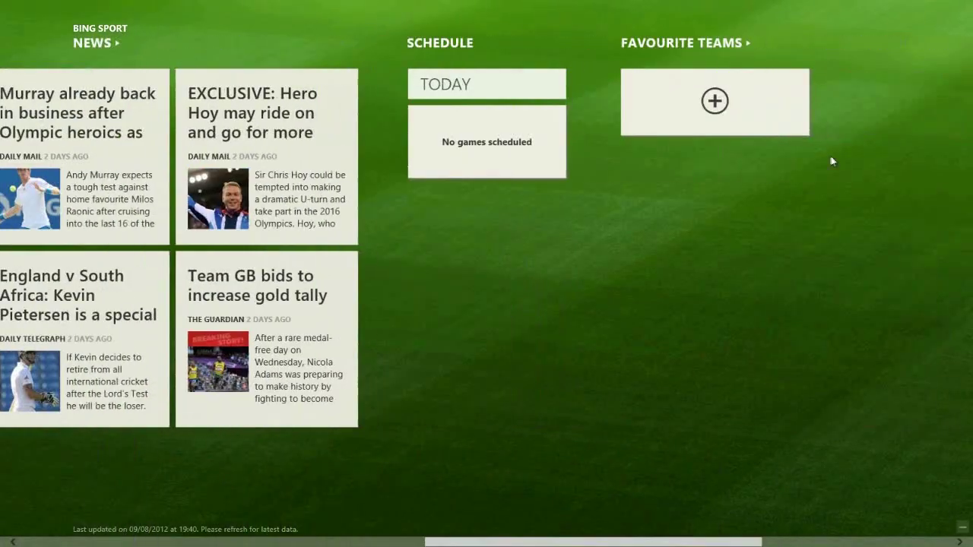
left_click(723, 97)
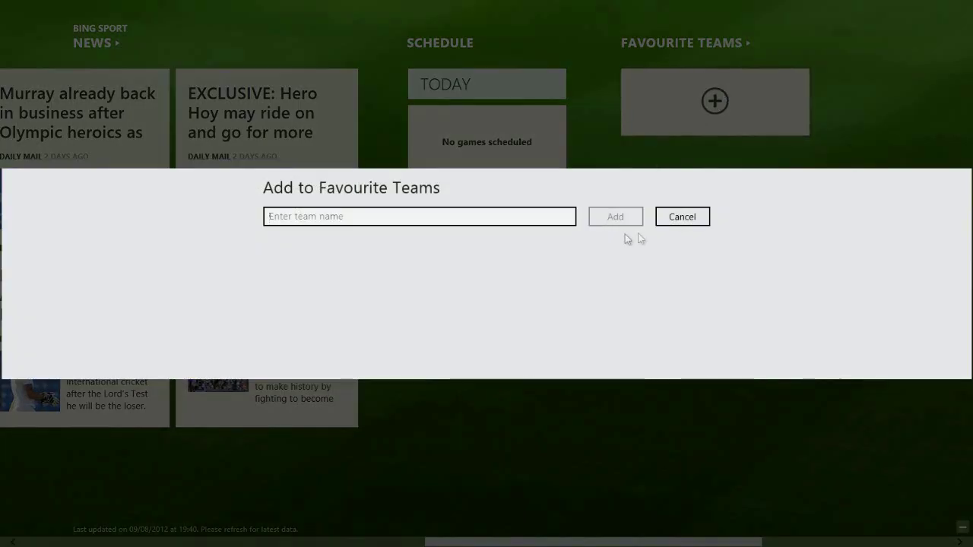
left_click(681, 217)
Look over the spotlight and game activity sections of the Xbox Games app, and return to the Start screen
scroll(486, 292, "left", 10)
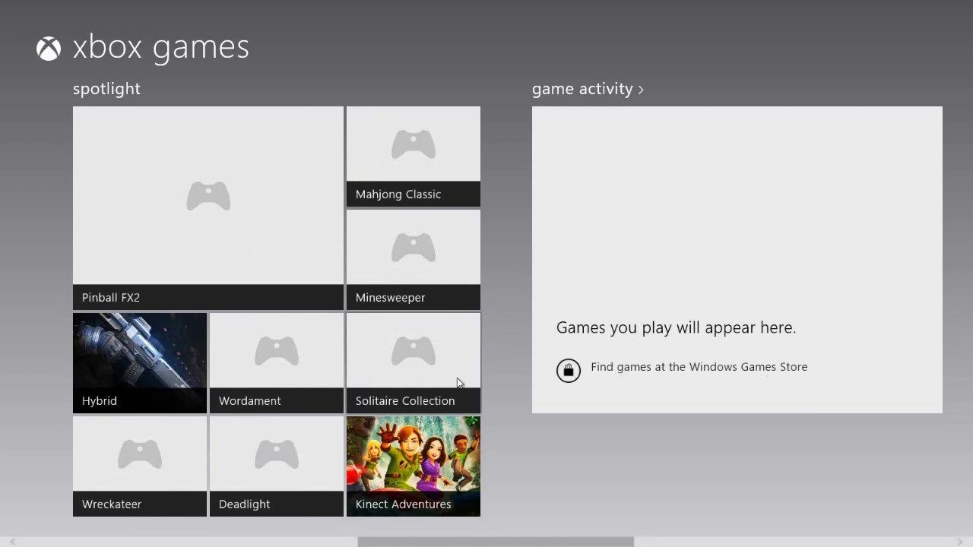
key("super")
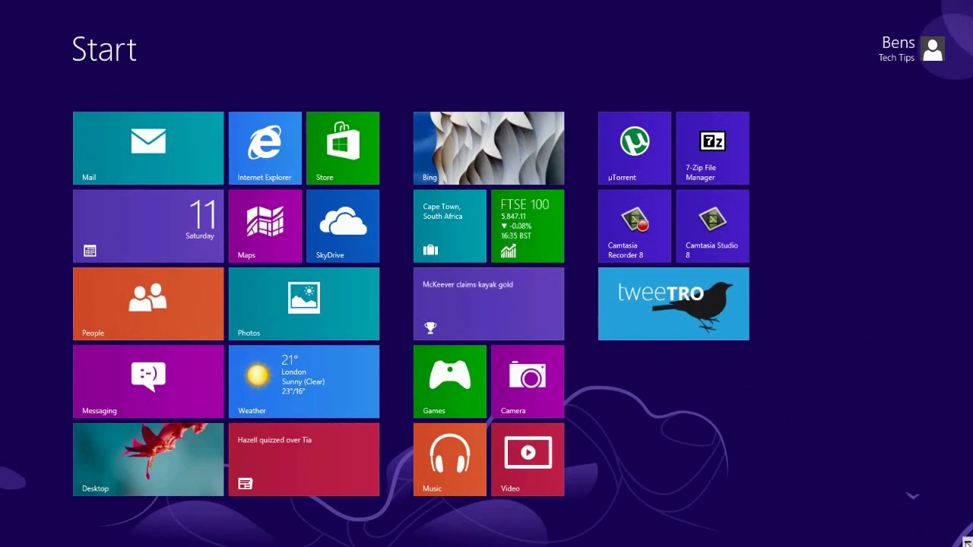
Zoom the Start screen out to the miniature overview of all tile groups and restore the normal tile size
mouse_move(966, 543)
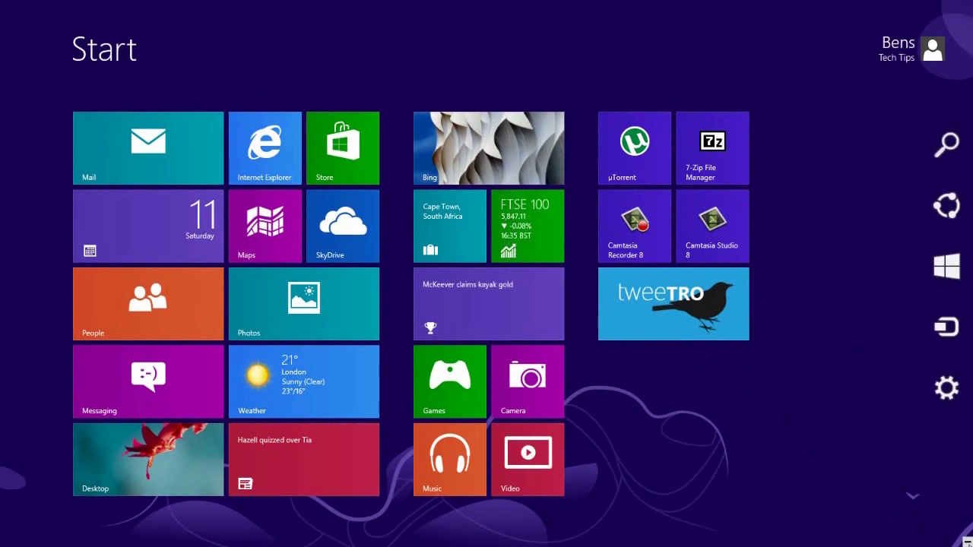
left_click(967, 541)
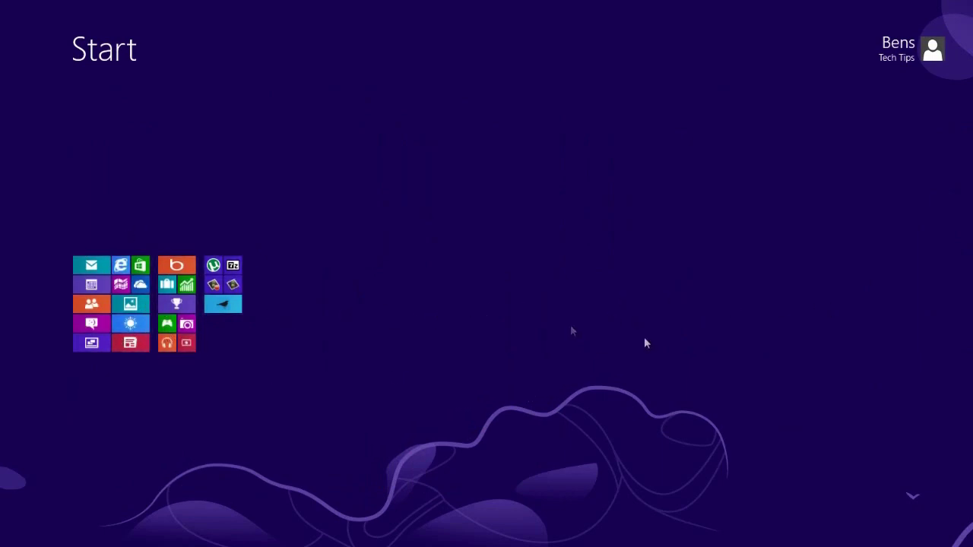
left_click(412, 297)
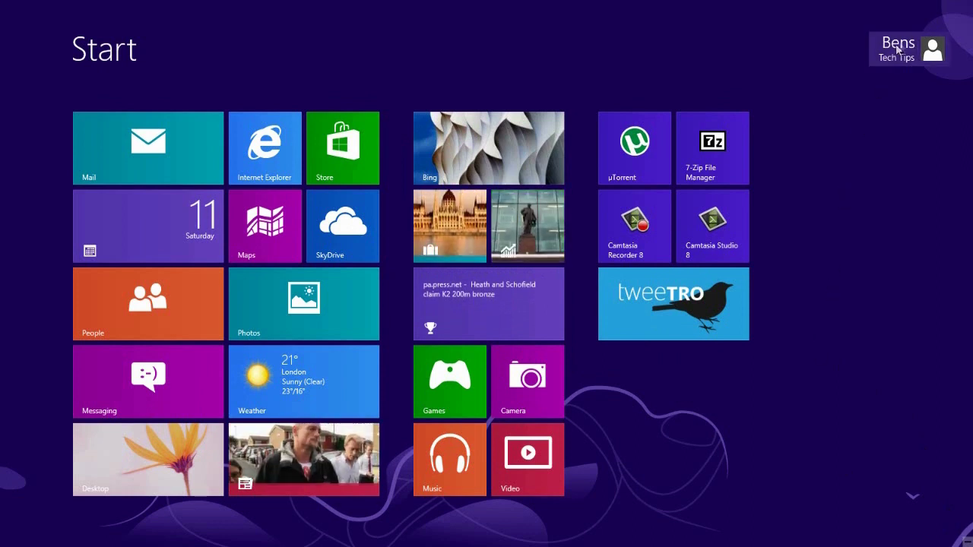
Look over the system-wide app search and the sharing options, and return to the Start screen
mouse_move(971, 1)
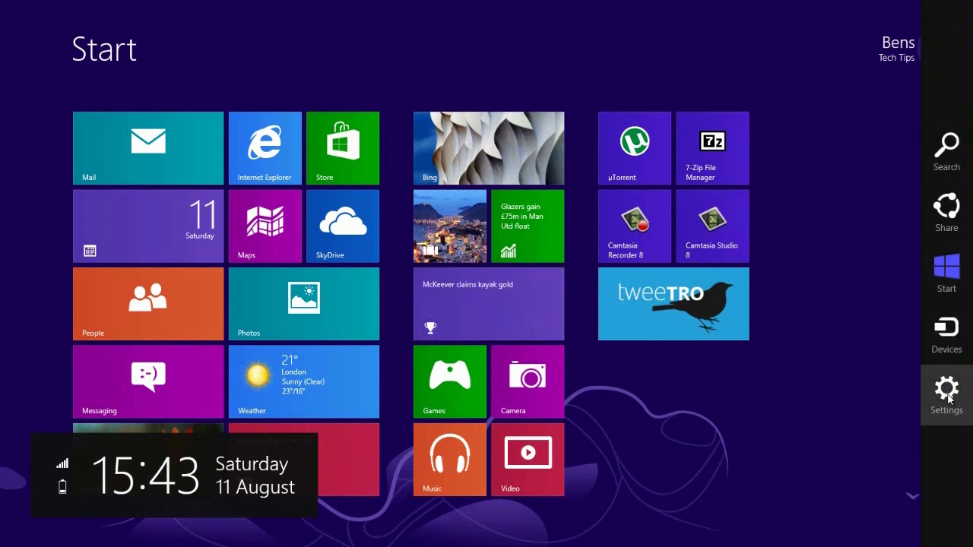
left_click(950, 152)
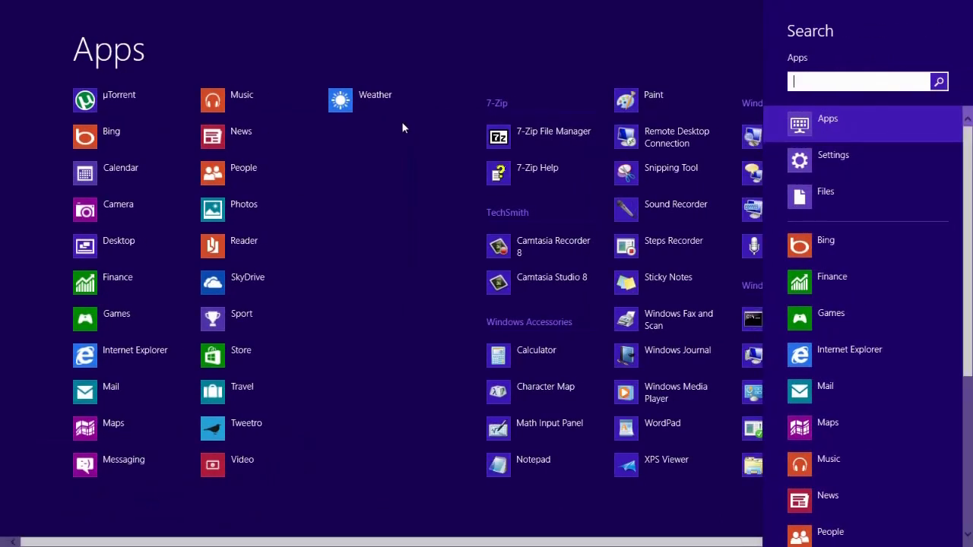
key("super")
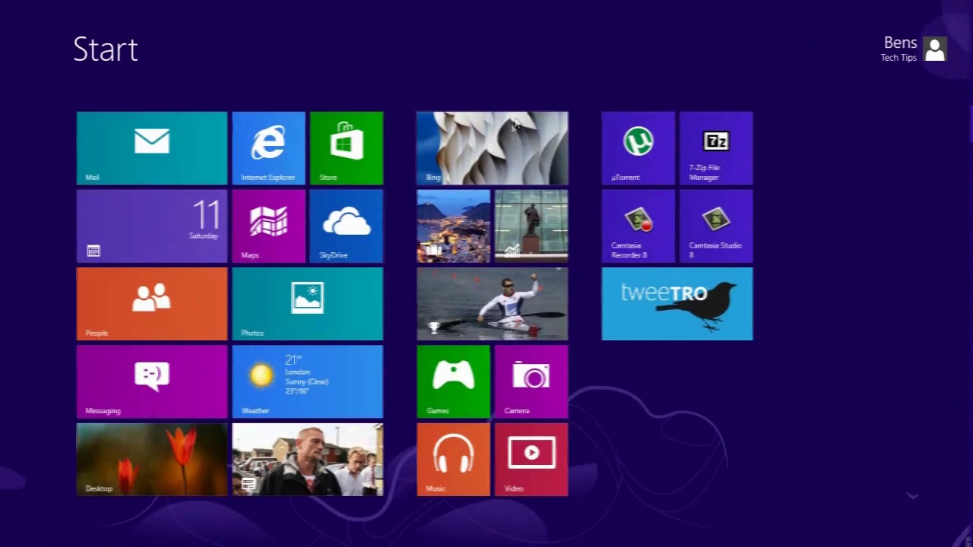
mouse_move(971, 4)
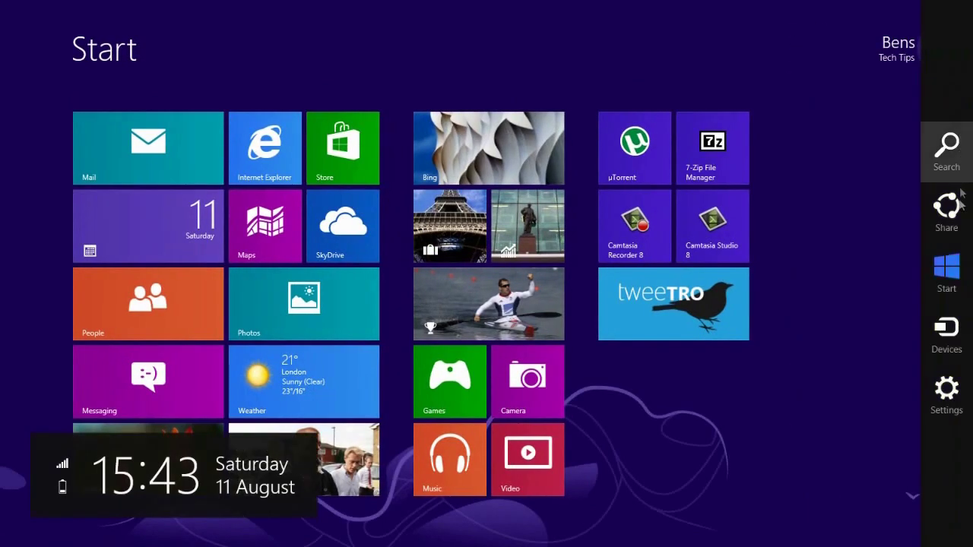
left_click(959, 230)
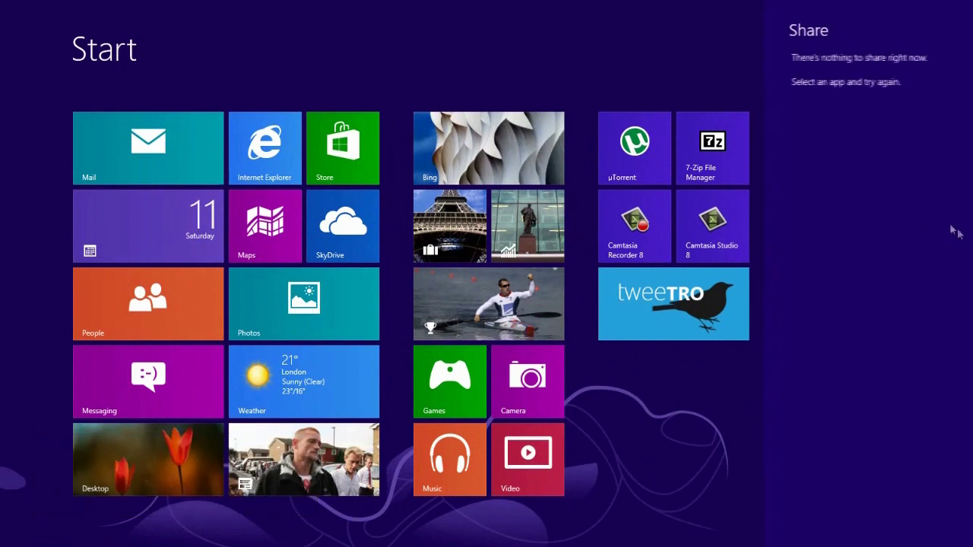
left_click(641, 46)
Examine the Start screen settings, including the power choices, notification hiding durations and tile options, without changing any
mouse_move(972, 4)
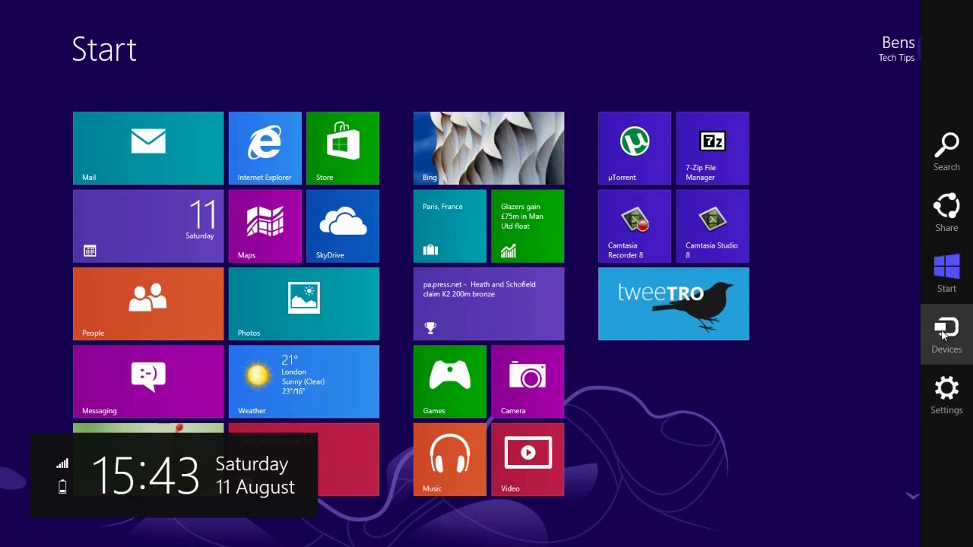
left_click(948, 391)
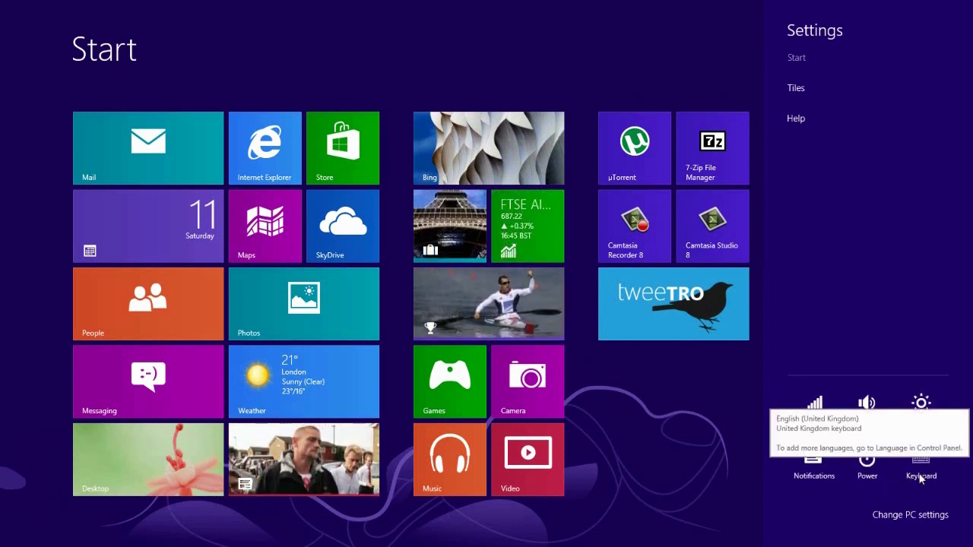
left_click(865, 463)
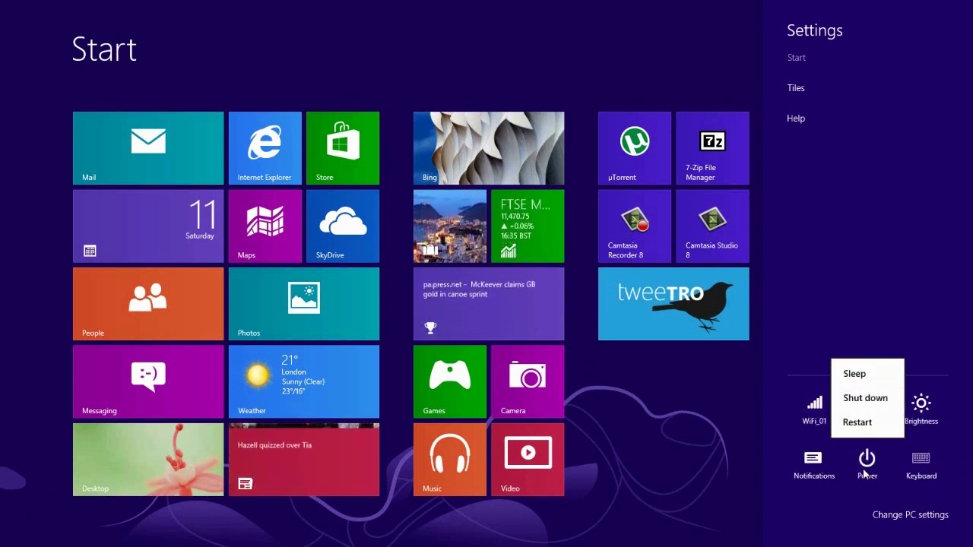
left_click(815, 467)
left_click(817, 466)
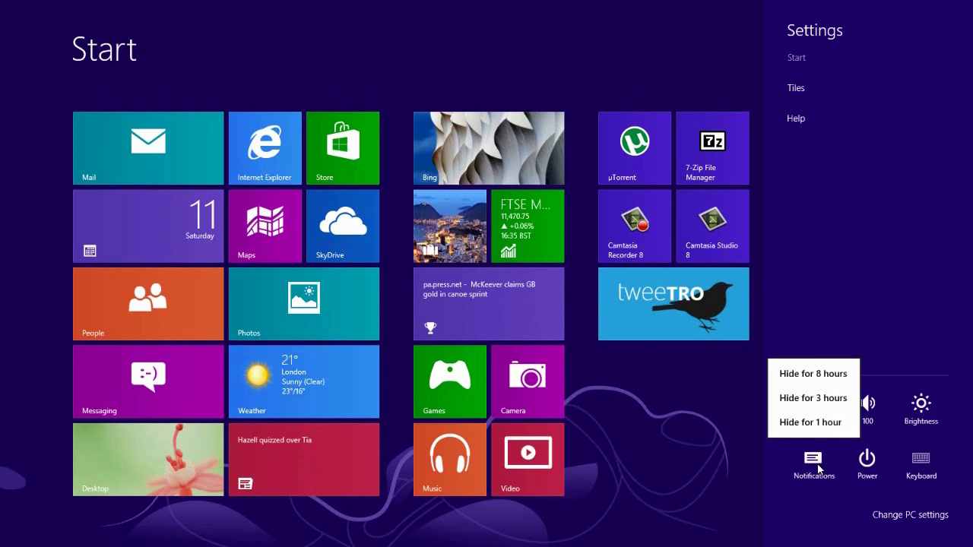
left_click(813, 462)
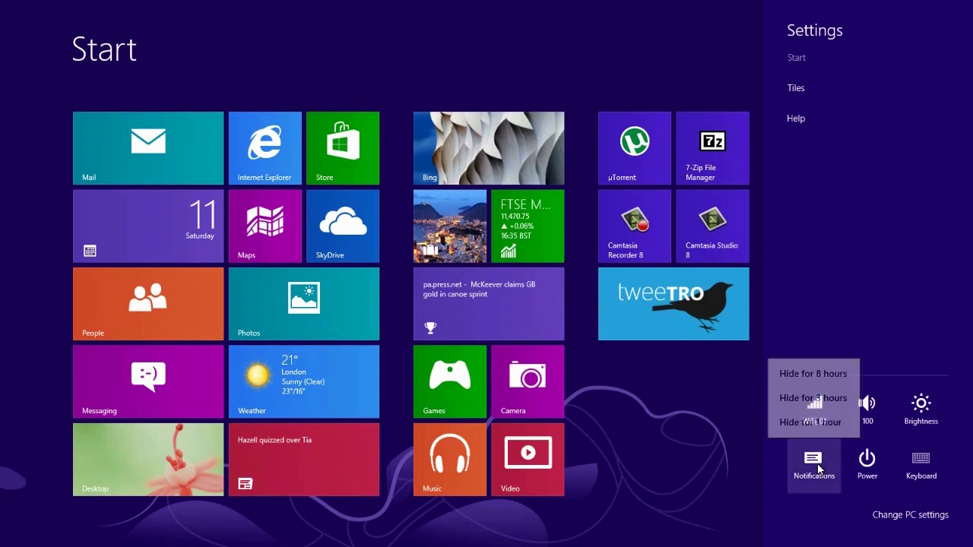
left_click(798, 88)
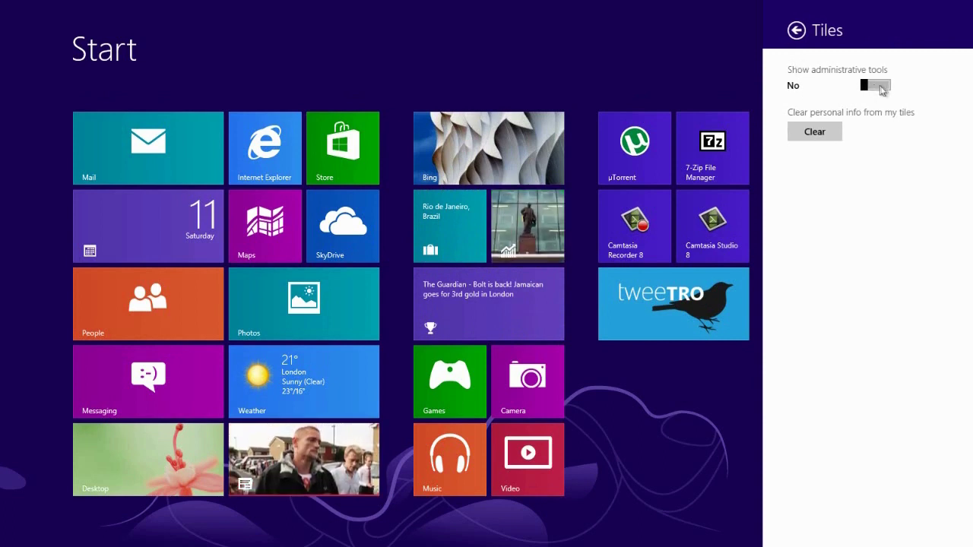
left_click(797, 32)
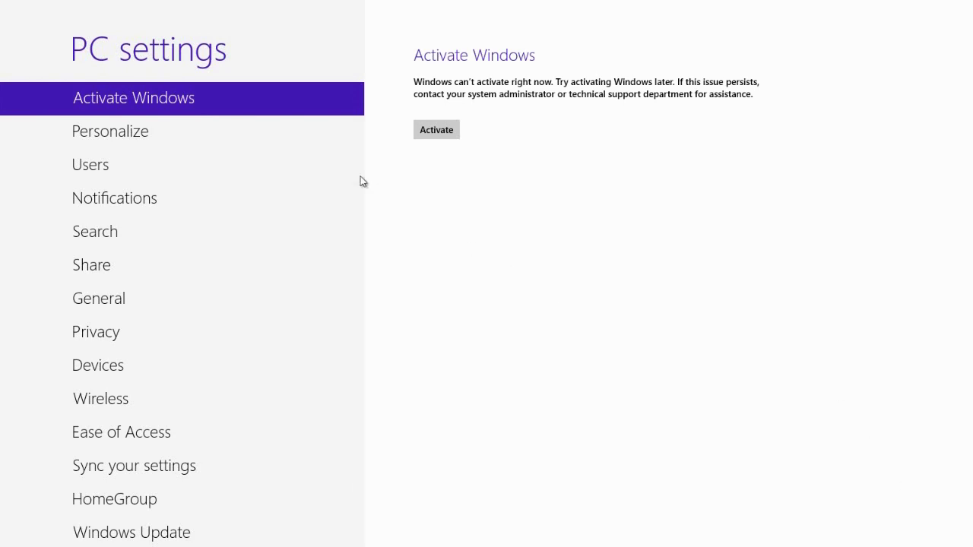
Examine the Personalize options in PC settings for the lock screen, Start screen and account picture
left_click(160, 126)
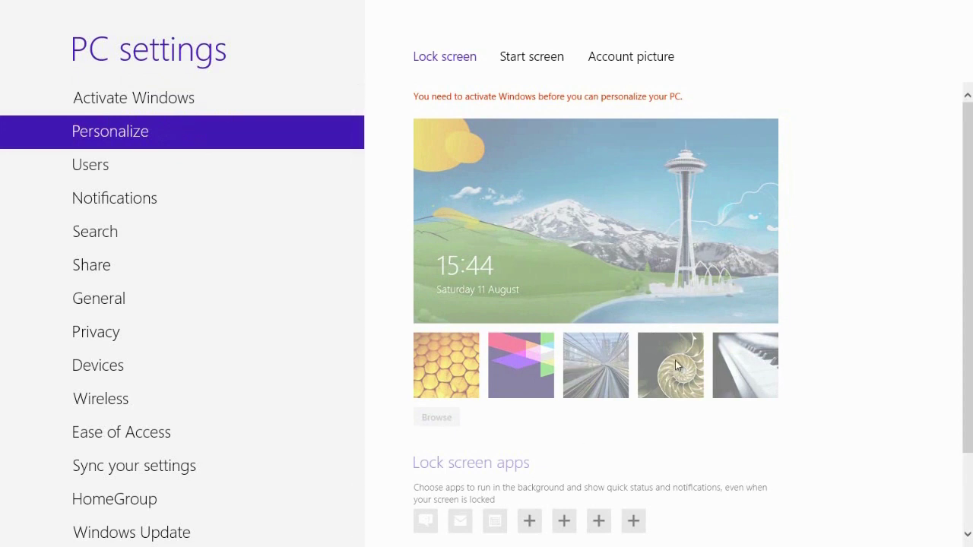
left_click(532, 58)
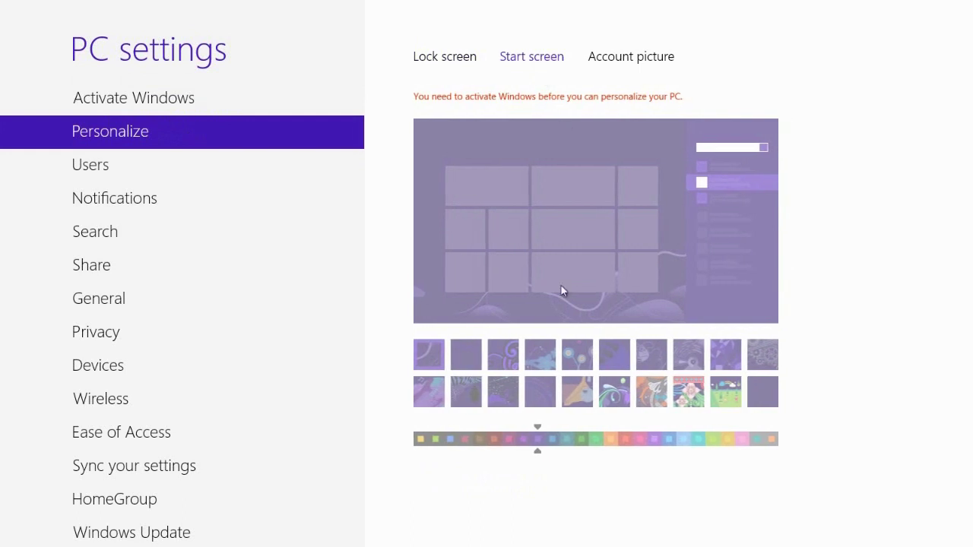
left_click(639, 60)
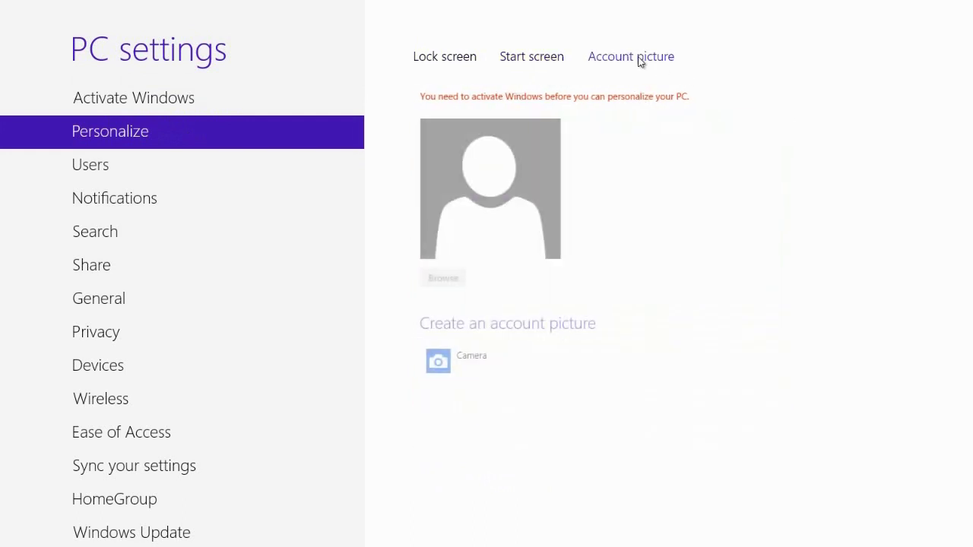
Review the Users, Notifications, Search, Share and General categories of PC settings, including the time zone choice, without changing anything
left_click(273, 162)
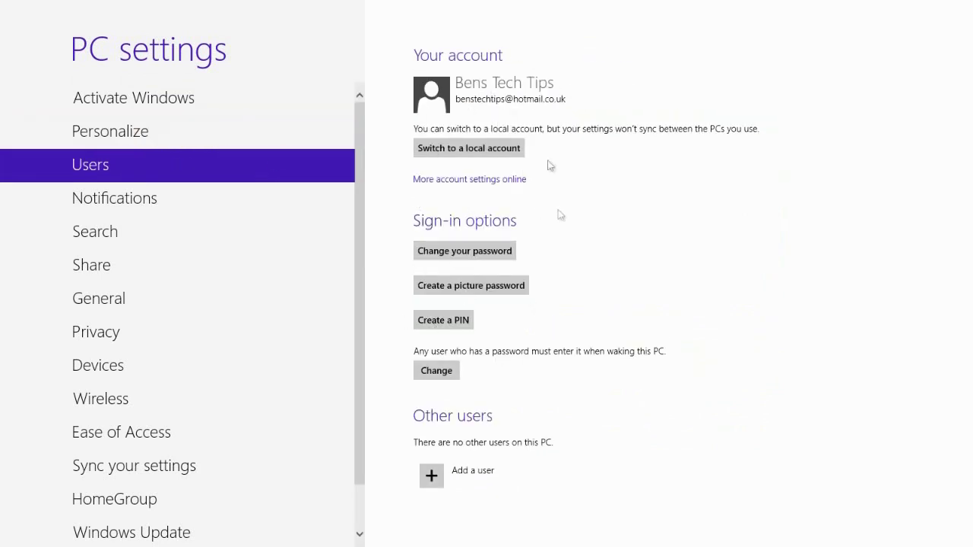
left_click(222, 201)
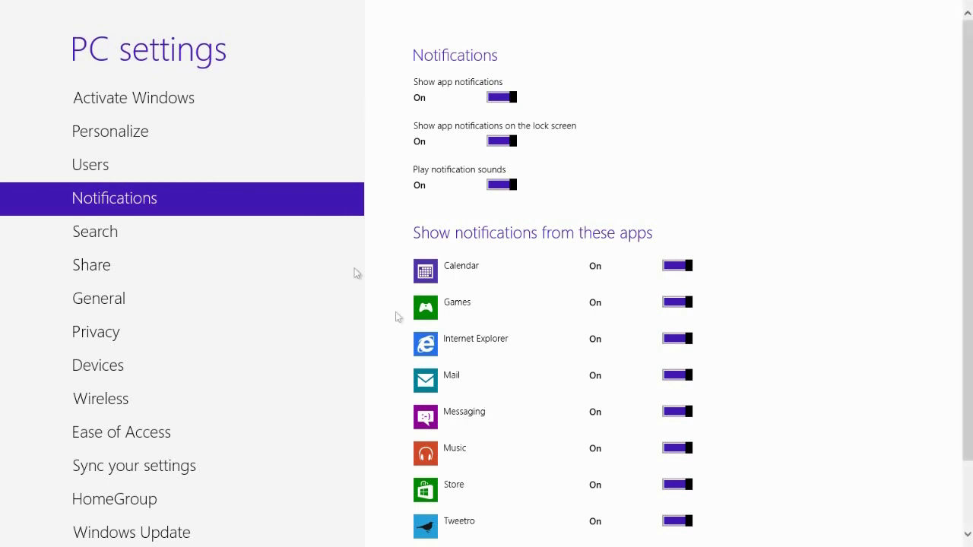
left_click(179, 243)
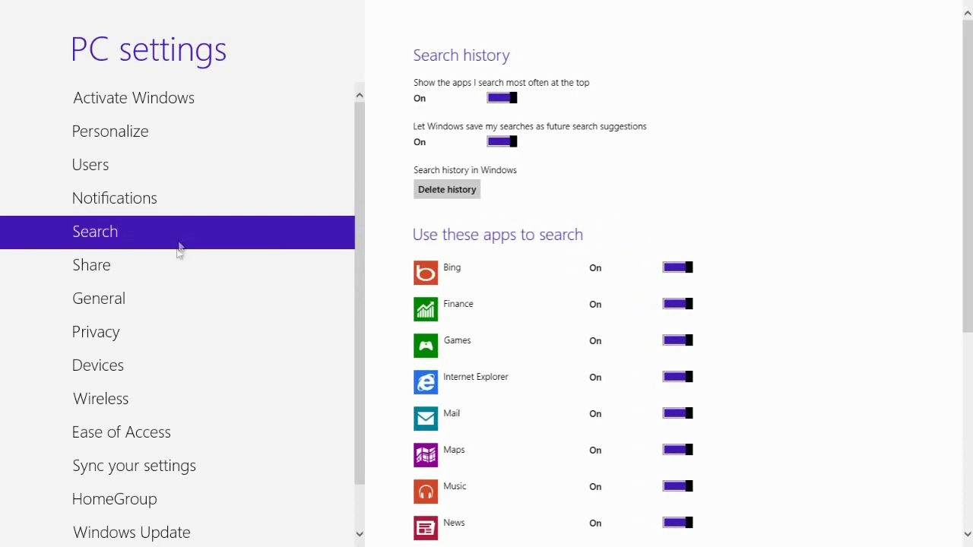
left_click(168, 269)
left_click(169, 300)
left_click(442, 106)
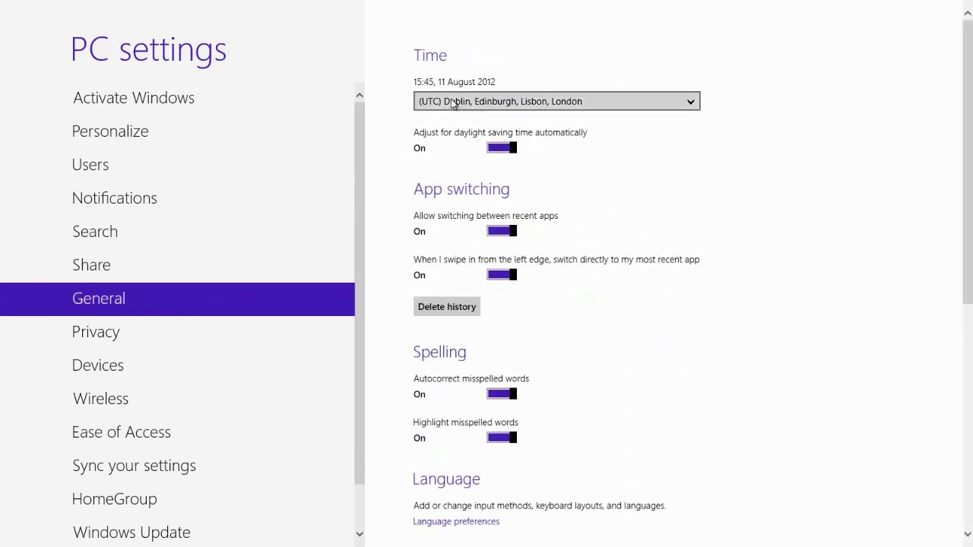
left_click(453, 104)
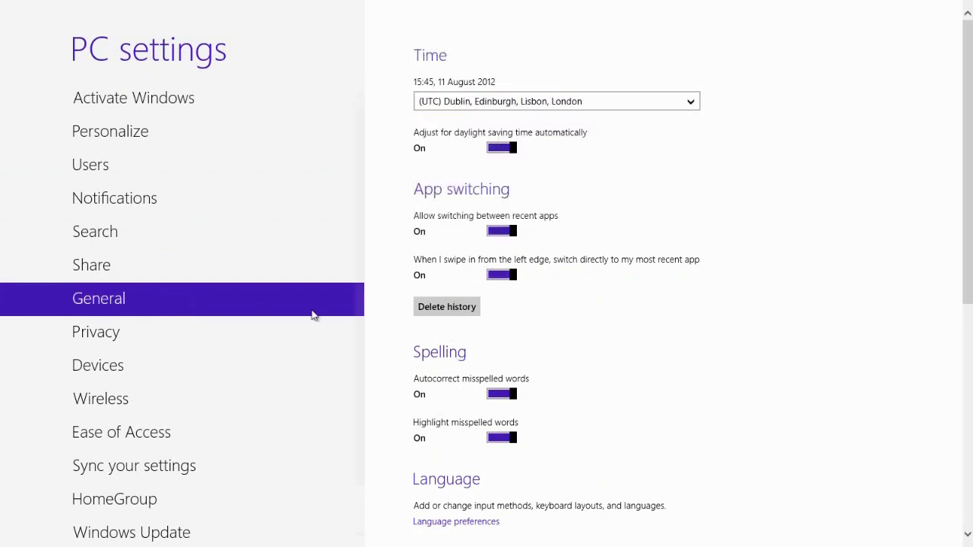
Review the Privacy, Devices, Wireless, Ease of Access, Sync your settings and HomeGroup categories of PC settings
left_click(142, 335)
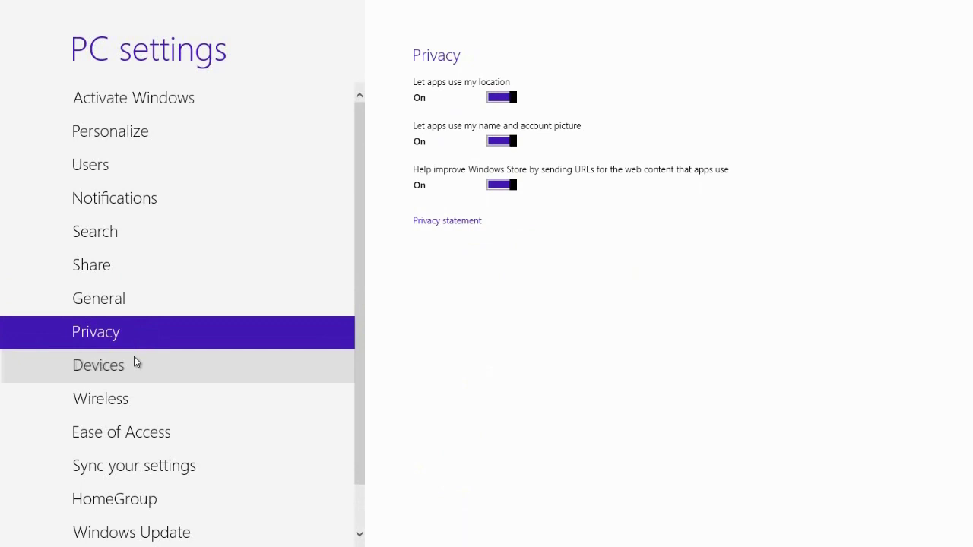
left_click(134, 363)
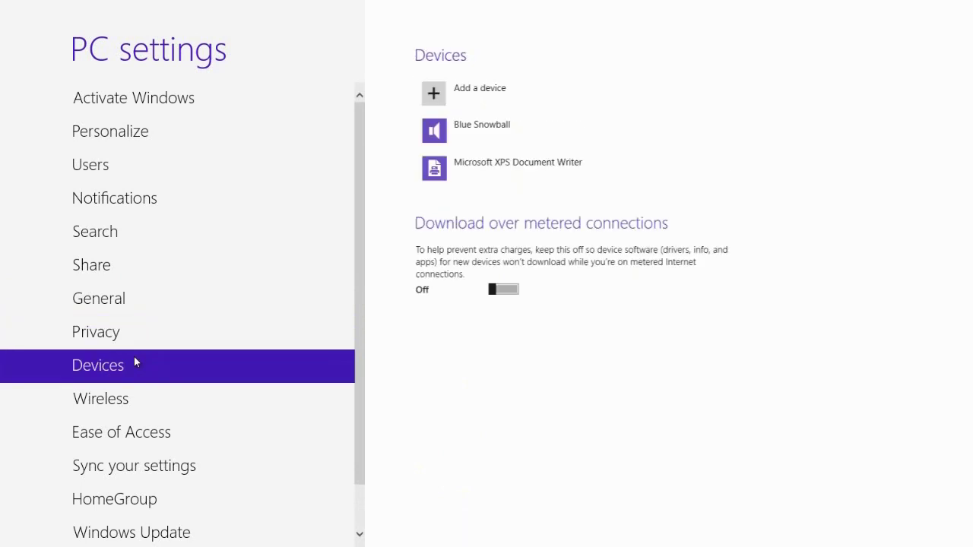
left_click(275, 396)
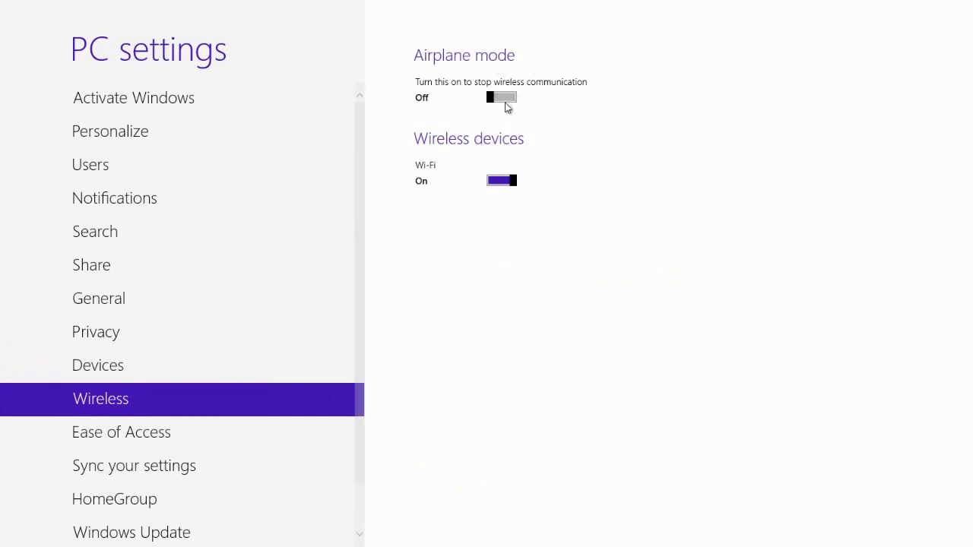
left_click(168, 427)
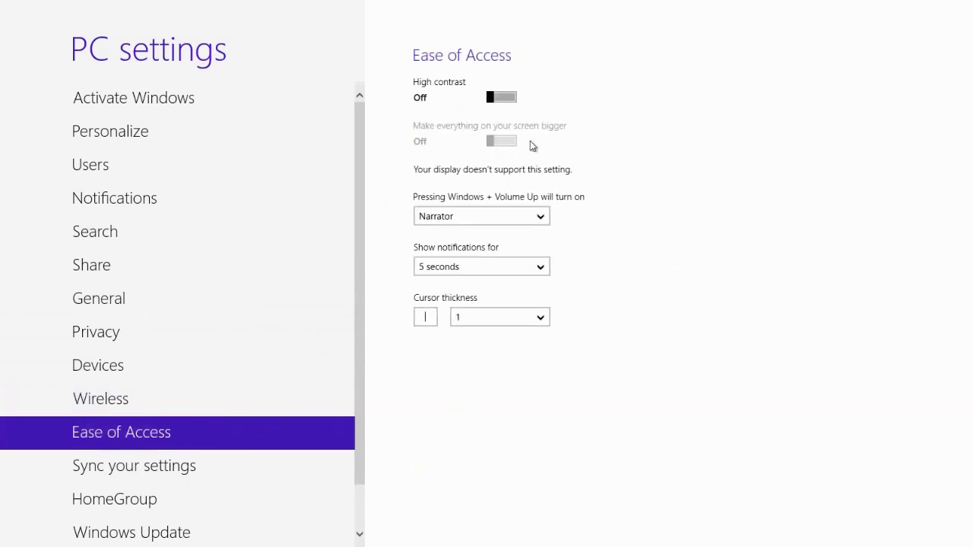
left_click(218, 470)
left_click(226, 507)
Check Windows Update and view the details of the pending important update without installing it
left_click(247, 534)
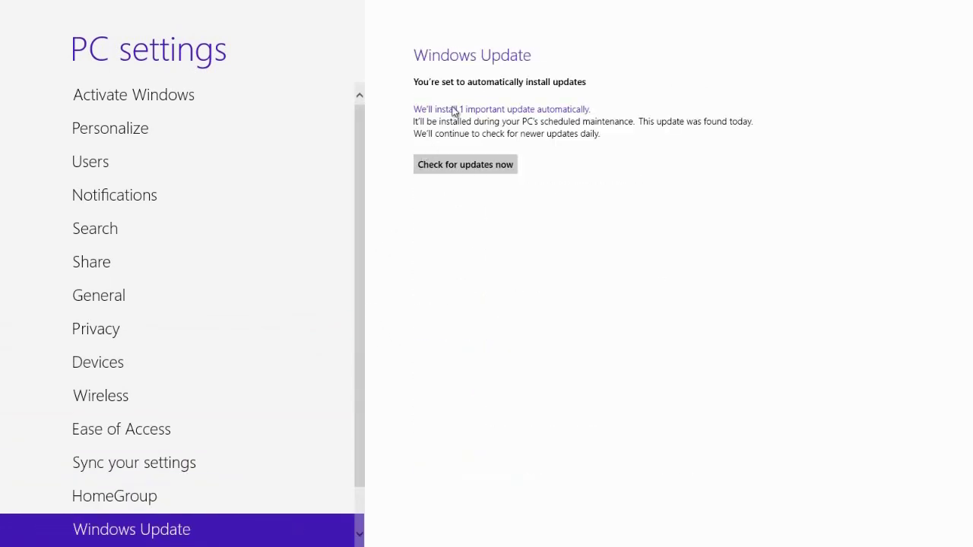
left_click(454, 109)
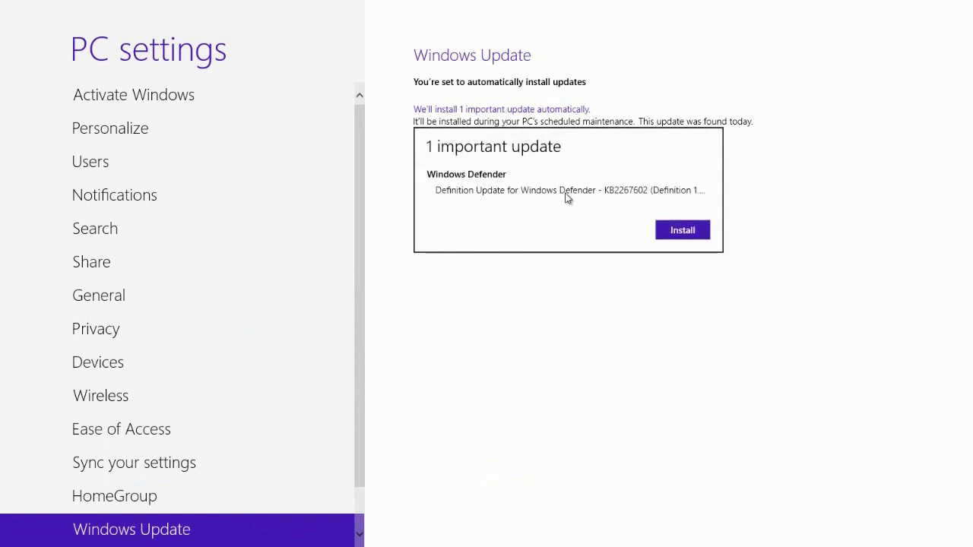
left_click(515, 342)
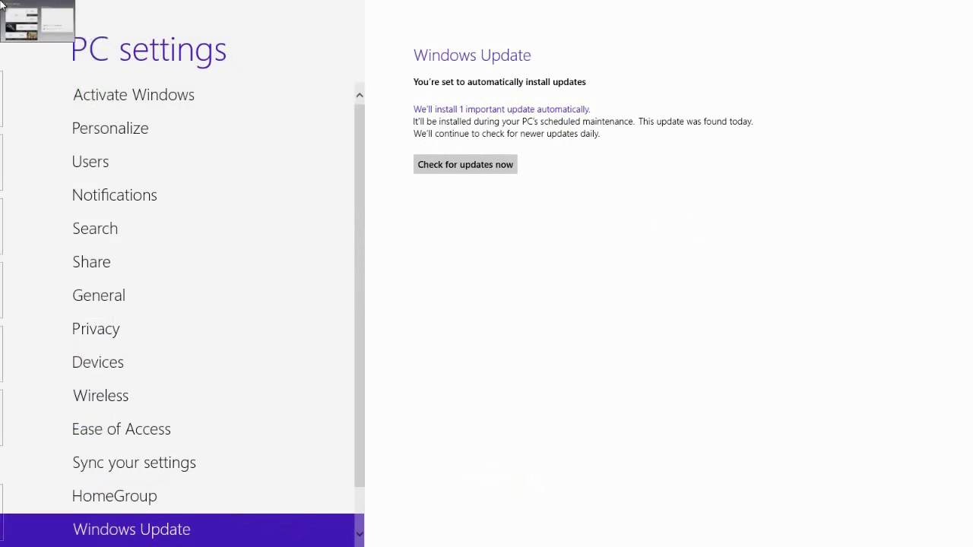
Cycle through the recently opened apps and return to the Start screen
mouse_move(3, 62)
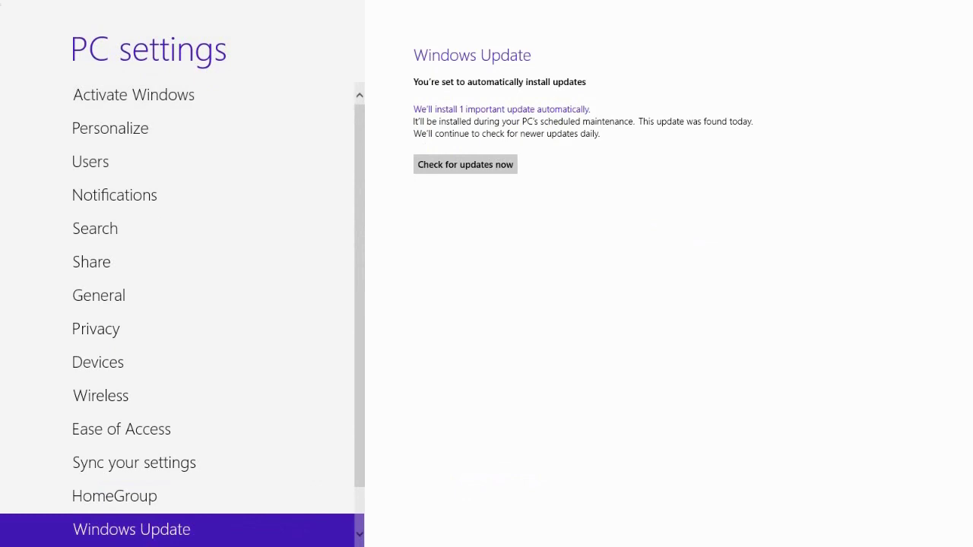
left_click(1, 4)
left_click(2, 4)
left_click(2, 4)
left_click(2, 4)
left_click(2, 4)
left_click(2, 4)
key("super")
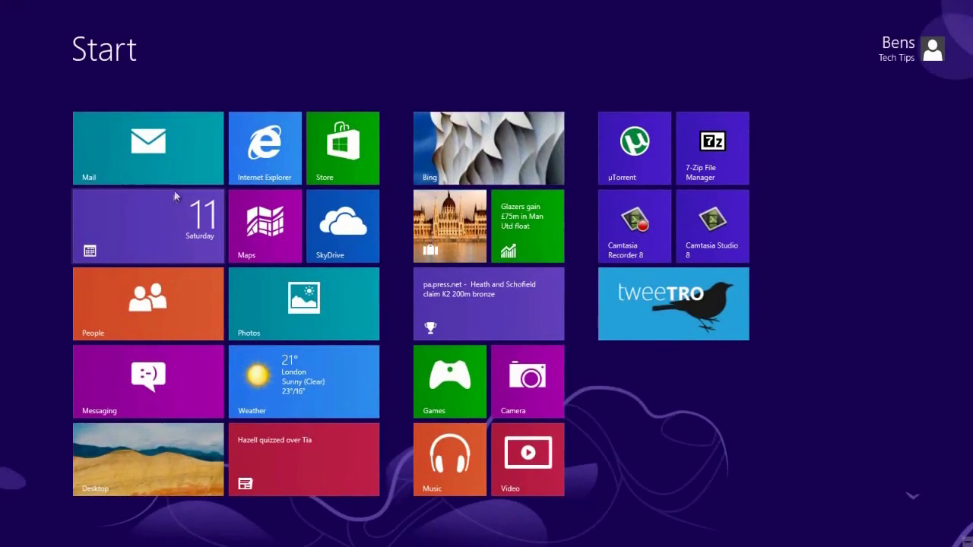
Go to the desktop, open Task Manager and expand it to the detailed view
left_click(156, 462)
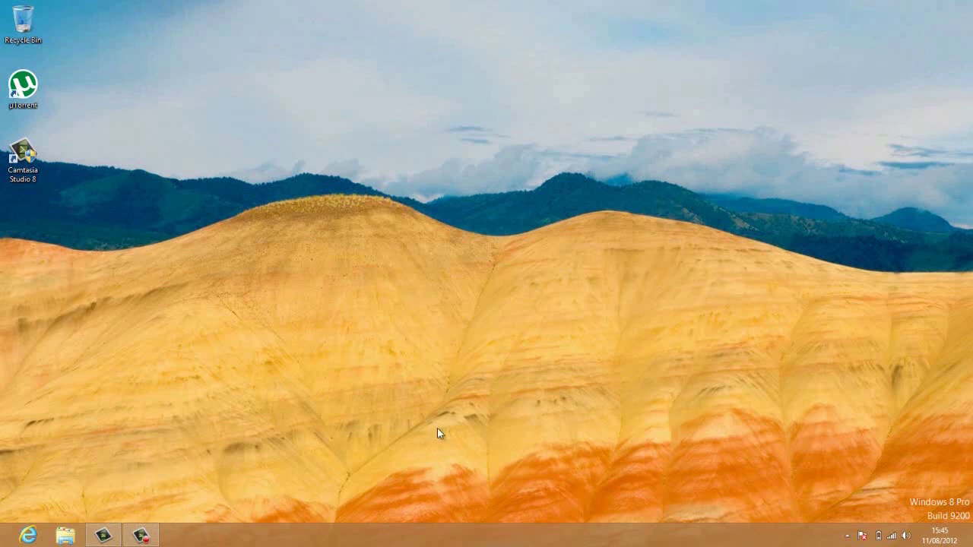
right_click(552, 539)
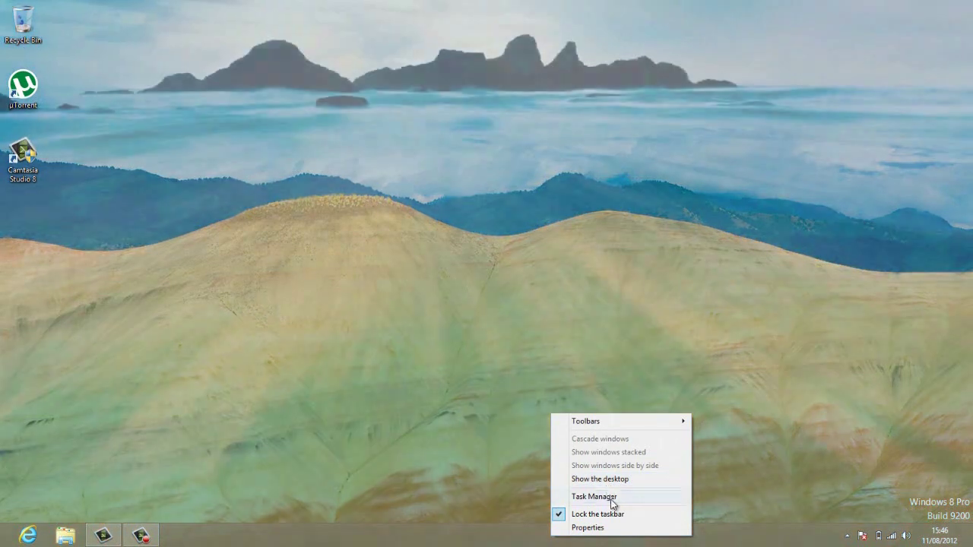
left_click(610, 498)
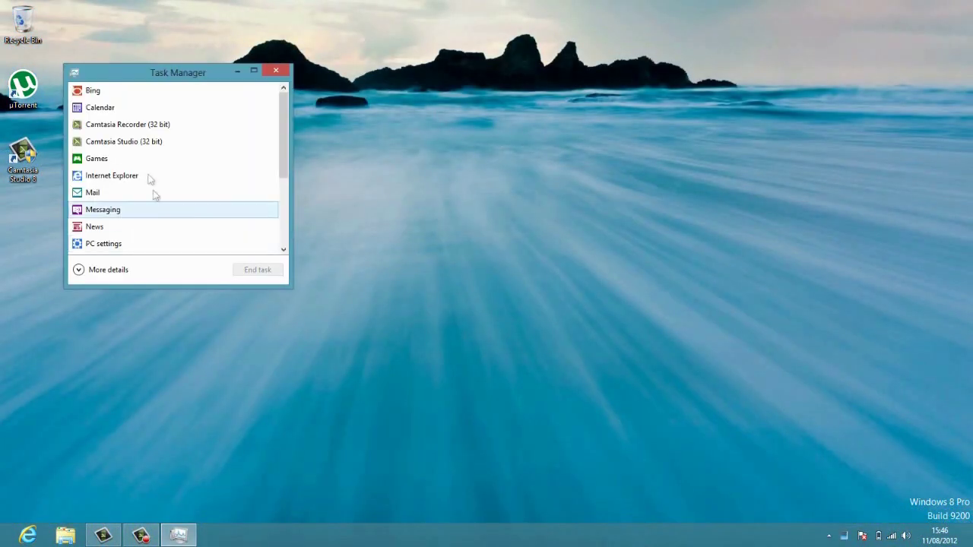
left_click(81, 273)
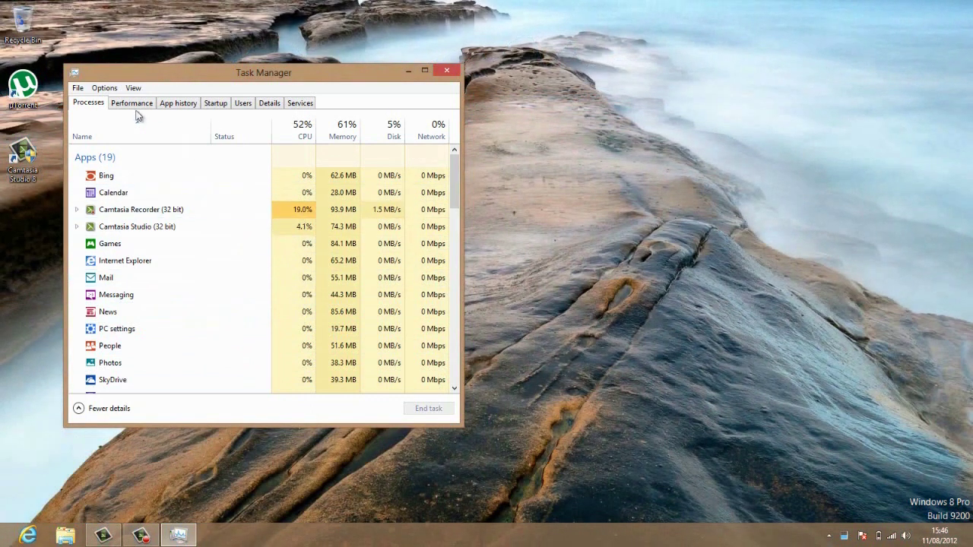
Examine the CPU, memory, disk and Wi-Fi performance graphs in Task Manager
left_click(134, 106)
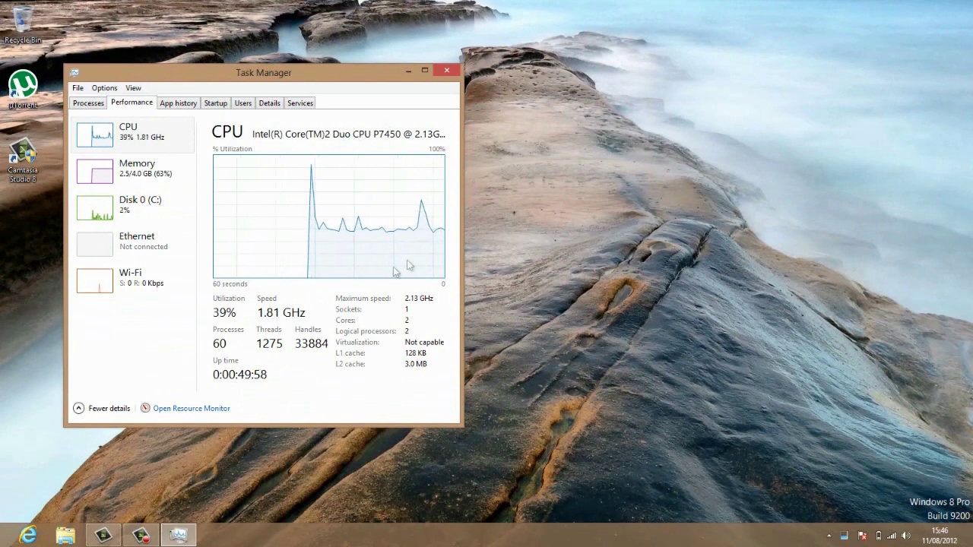
left_click(177, 182)
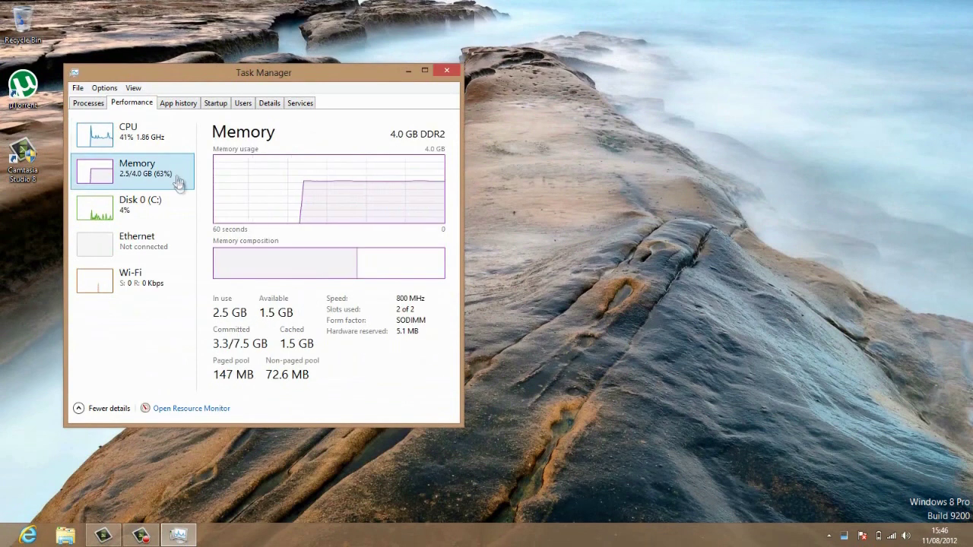
left_click(166, 217)
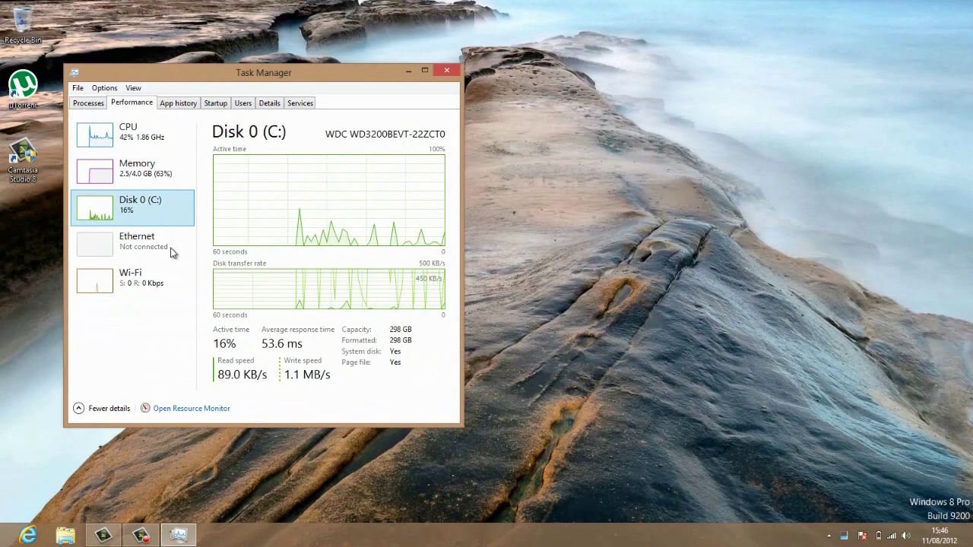
left_click(135, 287)
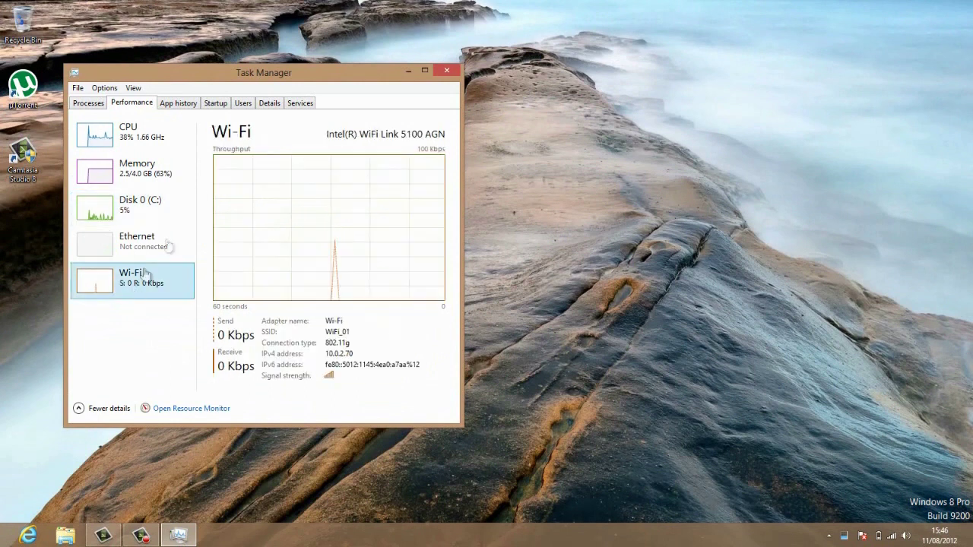
Review Task Manager's app history, startup items, users, process details and services, ending back on the performance view
left_click(190, 106)
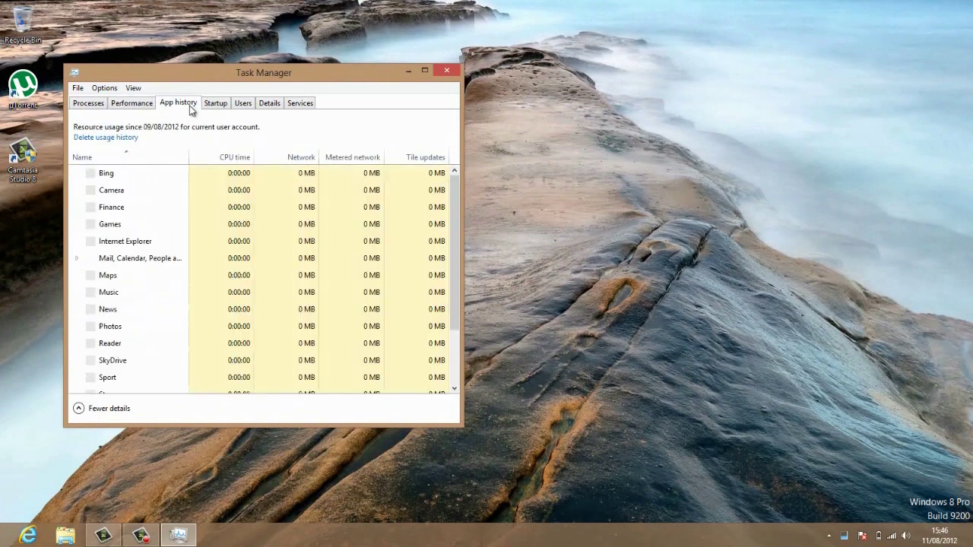
left_click(218, 108)
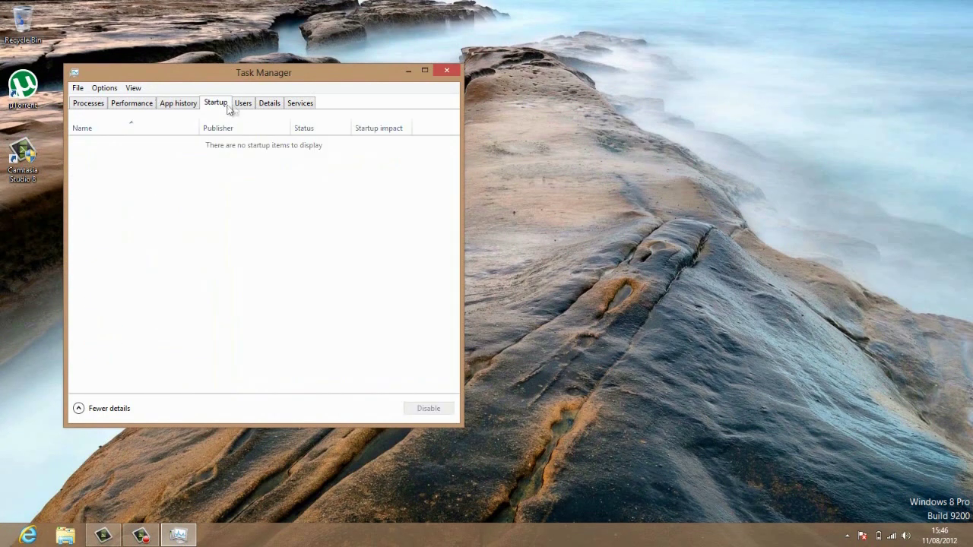
left_click(244, 108)
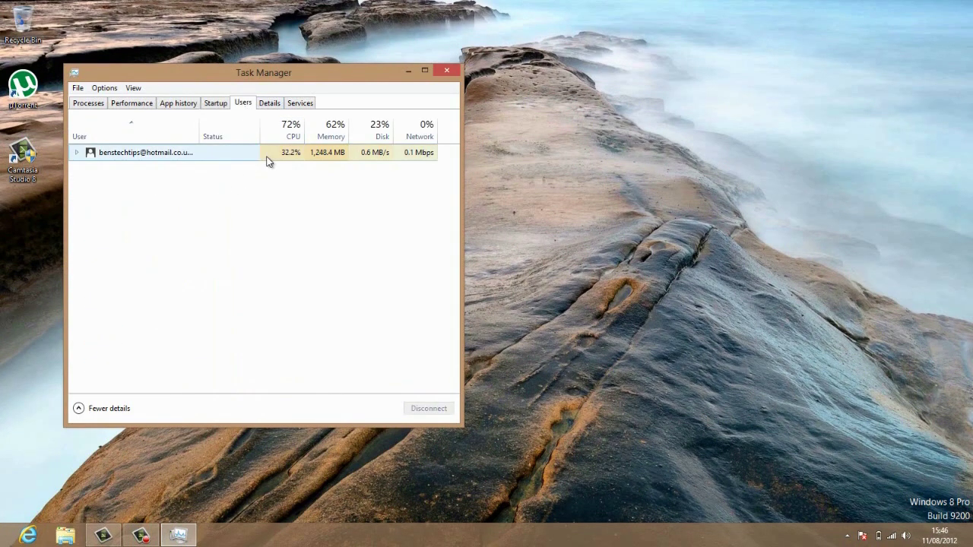
left_click(270, 105)
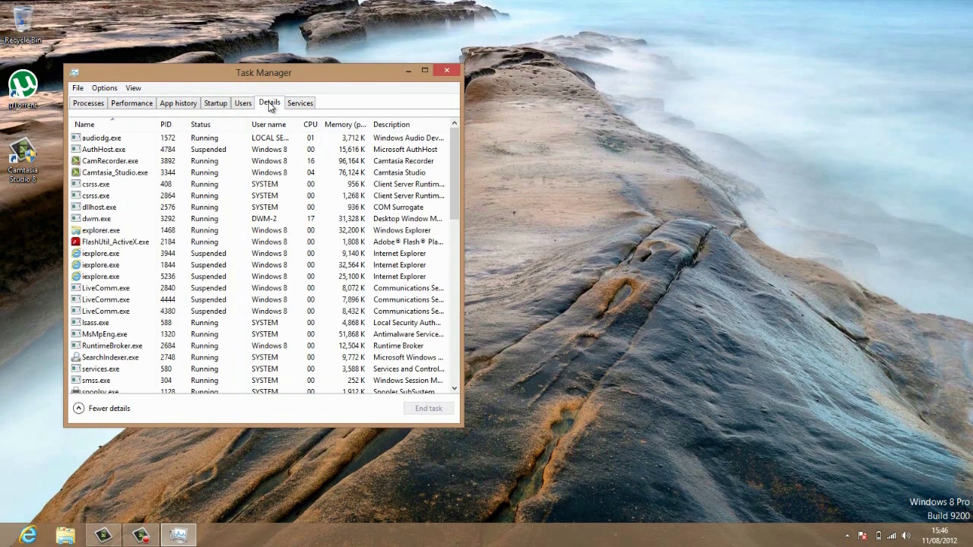
left_click(302, 106)
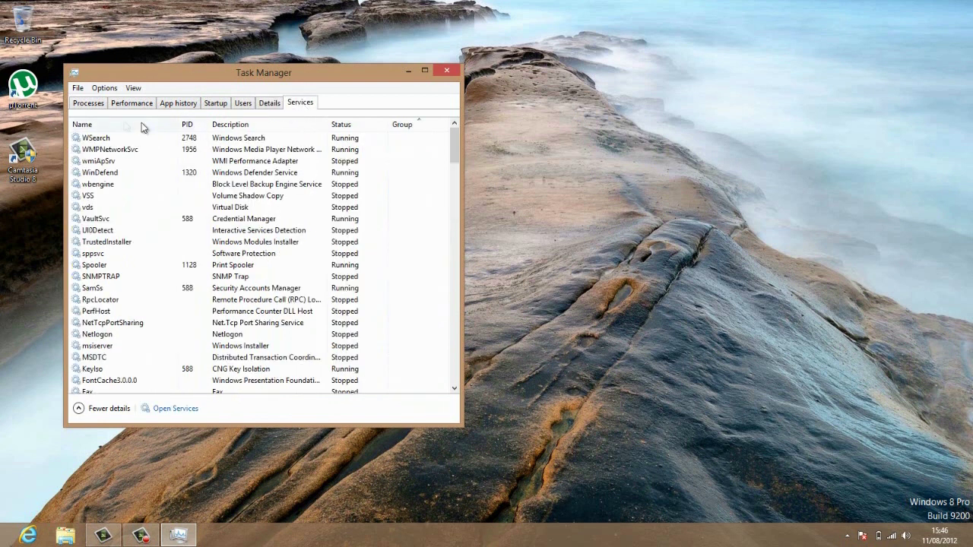
left_click(120, 106)
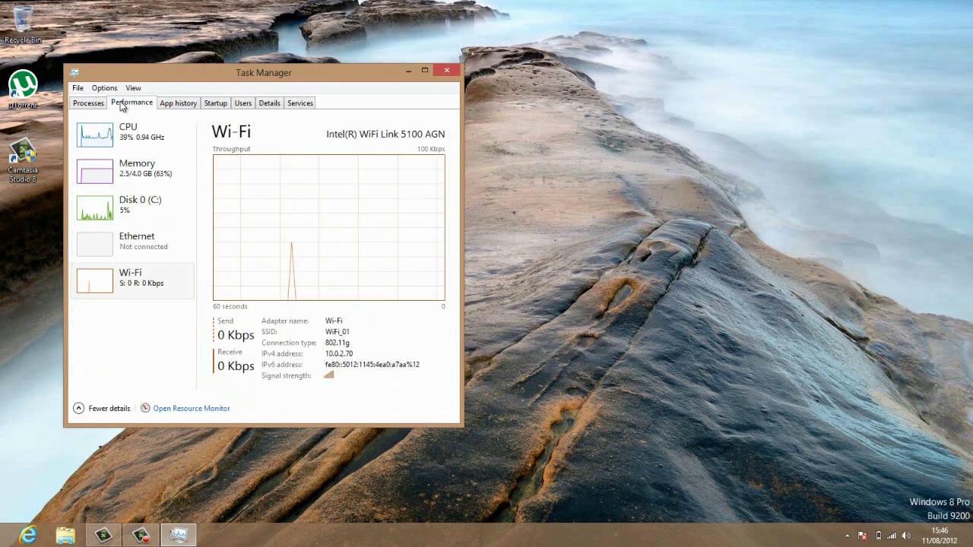
Close Task Manager and return to the Start screen
left_click(452, 71)
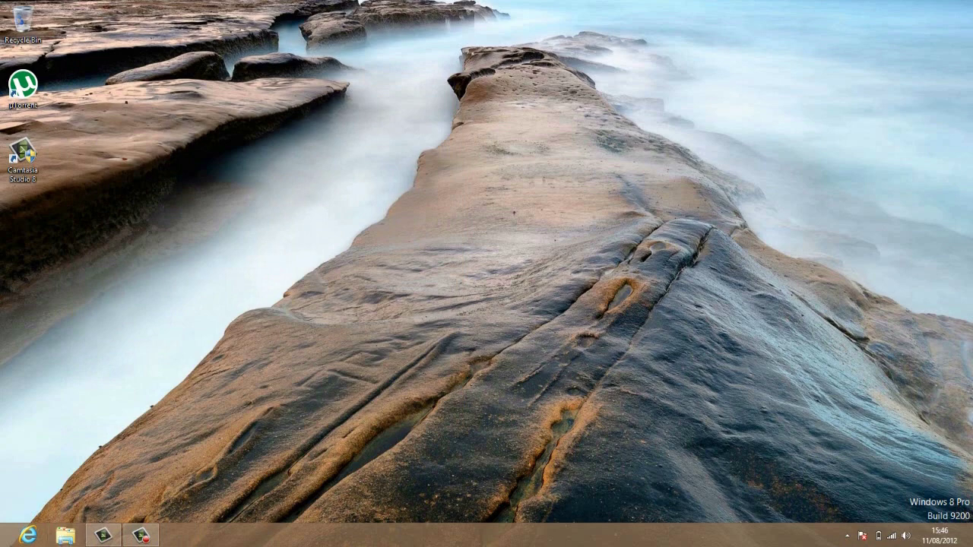
key("super")
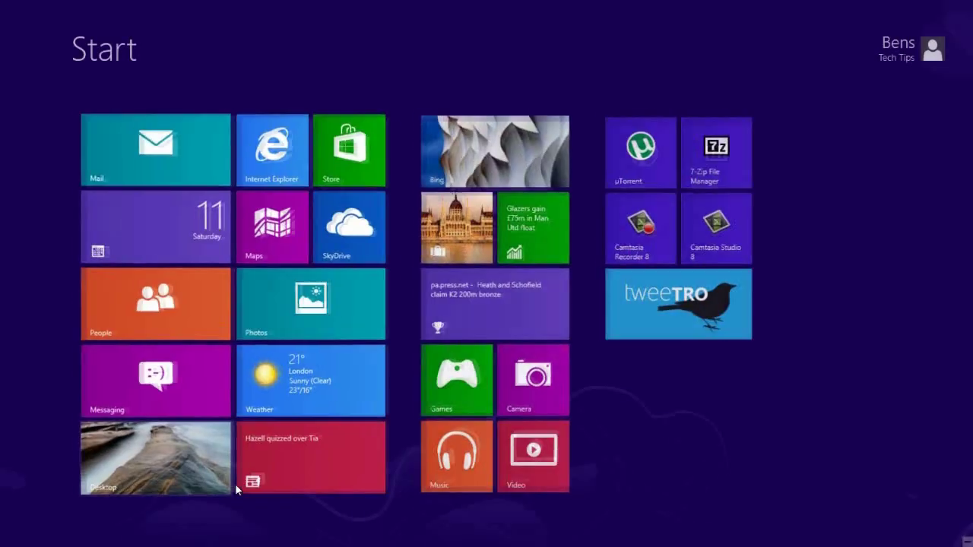